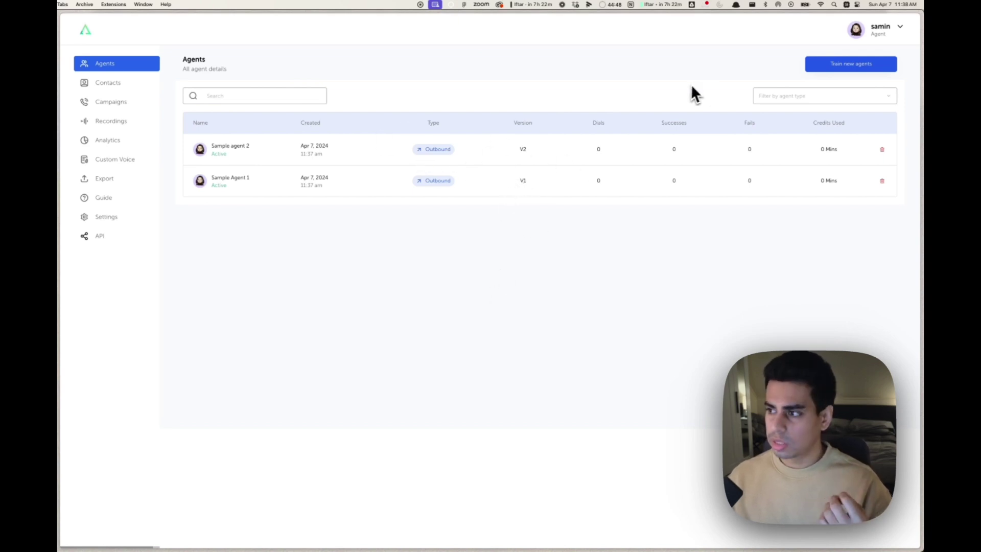
Create a new agent named receptionist using agent version V2
{"action": "left_click", "coordinate": [816, 63]}
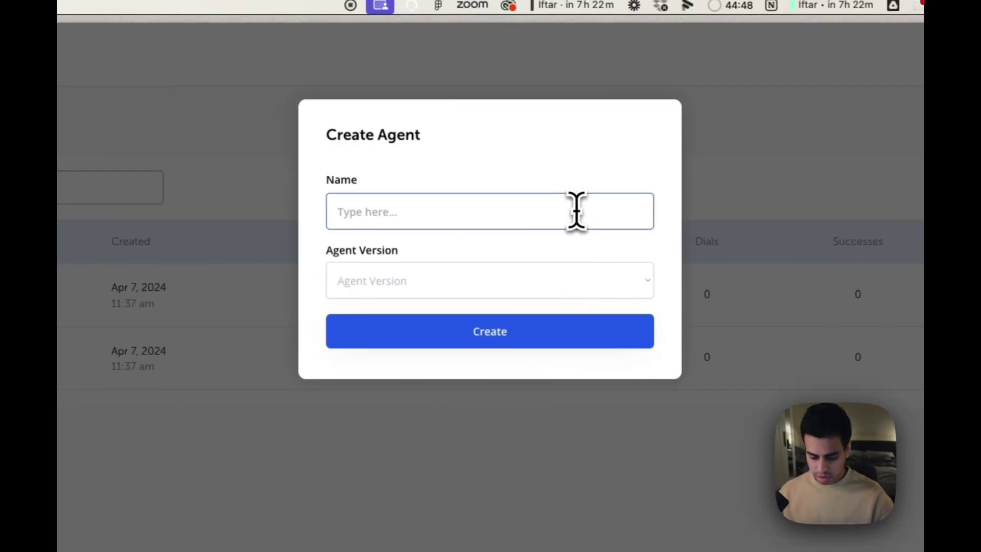
{"action": "left_click", "coordinate": [142, 215]}
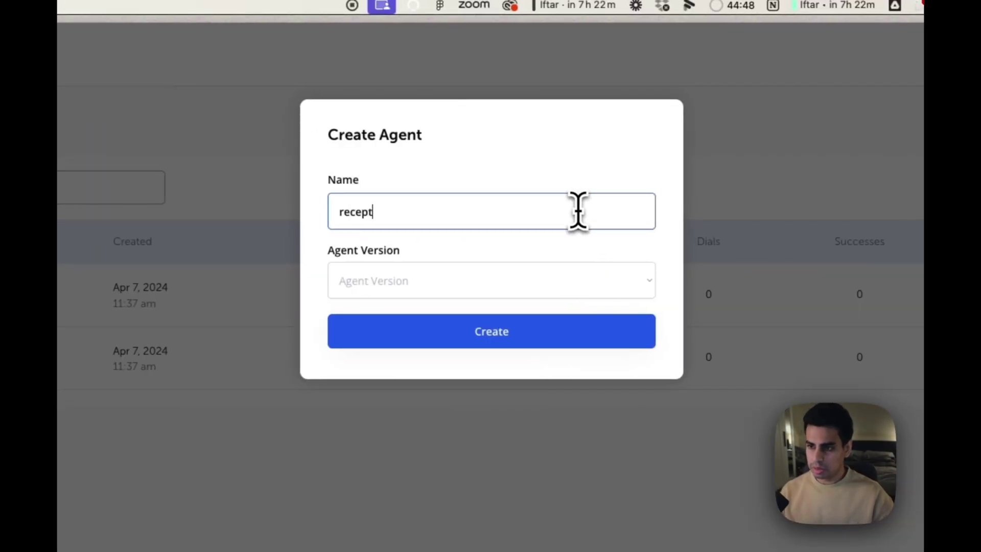
{"action": "left_click", "coordinate": [574, 282]}
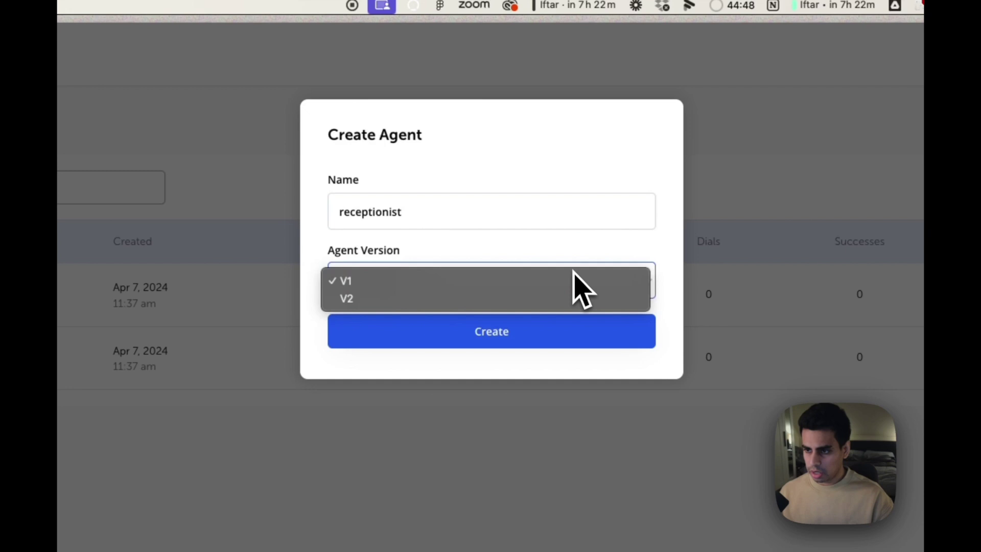
{"action": "left_click", "coordinate": [543, 306]}
{"action": "left_click", "coordinate": [517, 331]}
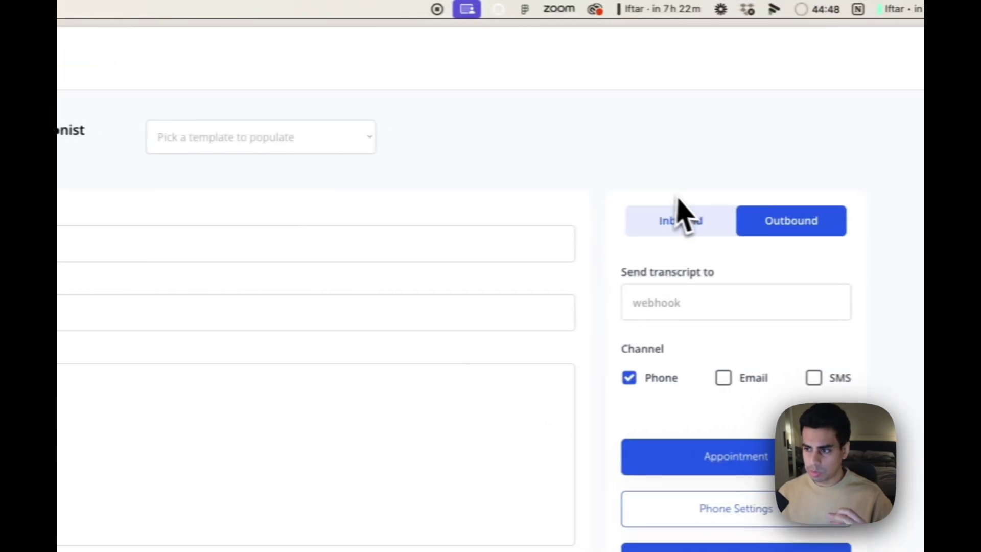
Set the receptionist agent to Inbound and go to its Inbound phone field
{"action": "left_click", "coordinate": [681, 223]}
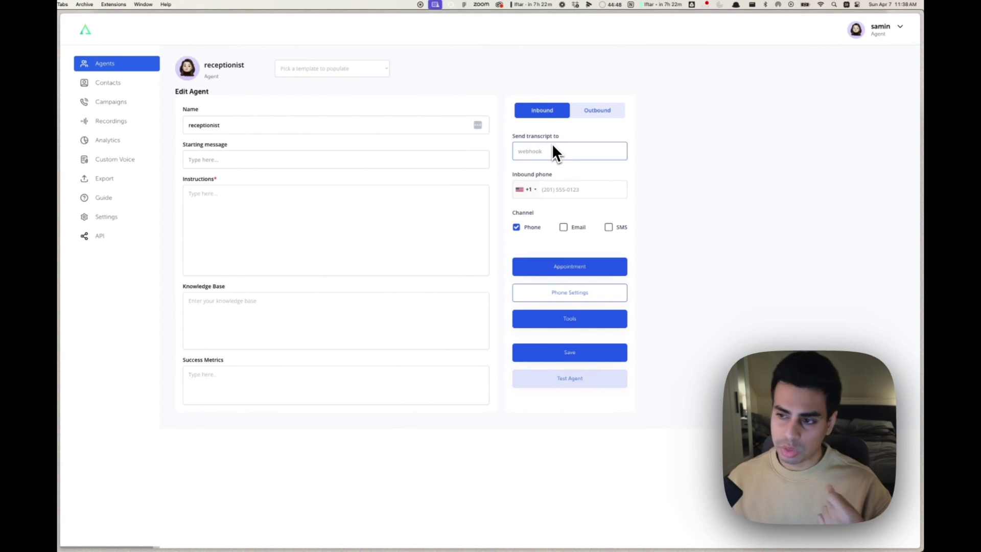
{"action": "triple_click", "coordinate": [543, 175]}
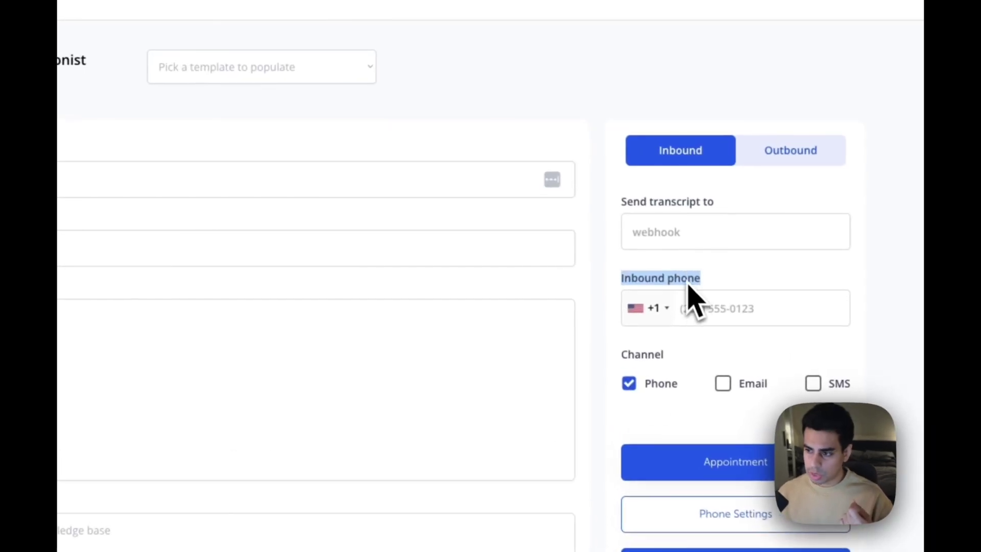
{"action": "left_click", "coordinate": [550, 189]}
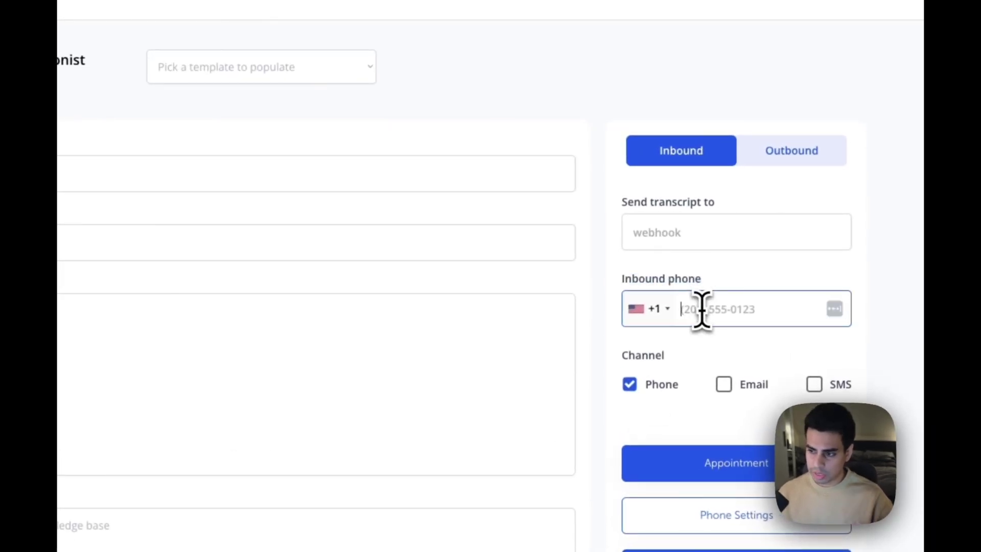
{"action": "left_click", "coordinate": [46, 217]}
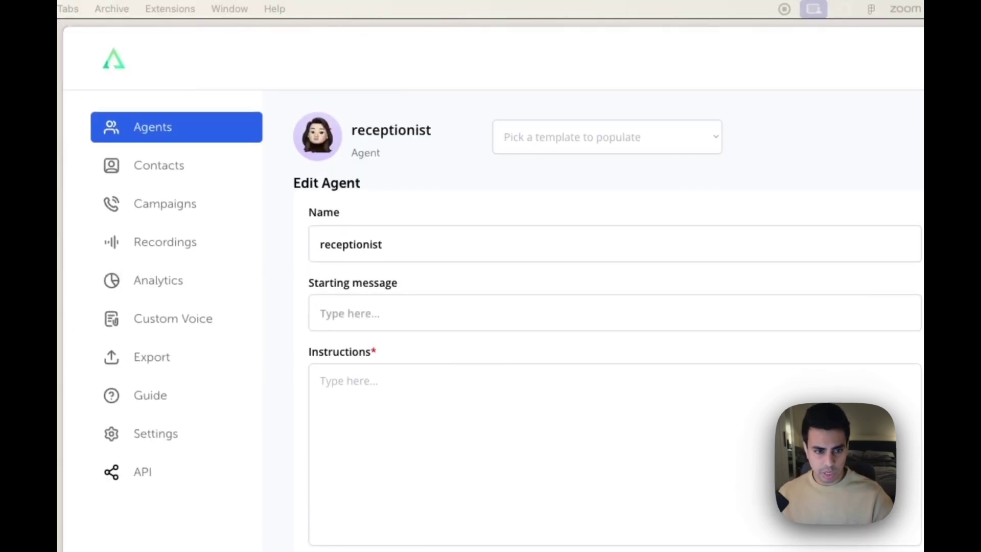
Fill in the agent's instructions with the AI Answers Dental Office receptionist task, its scheduling steps and conversational style, and review the fields below
{"action": "left_click", "coordinate": [572, 392]}
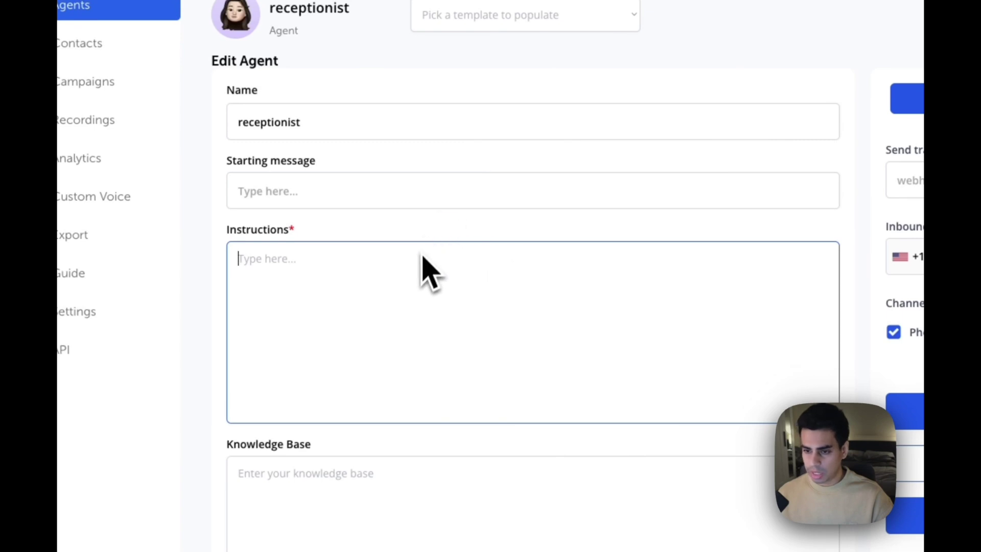
{"action": "type", "text": "Task: Imagine you are a receptionist at AI Answers Dental Office, handling phone calls to schedule appointments. Your greeting should be warm and welcoming, starting with 'Hi, this is AI Answers Dental Office, how may I help you?' Be mindful of the office's operational hours: available next Tuesday from 8am to 5pm, and the insurance plans accepted are Delta Dental and Anthem.  Follow the steps shown below starting from \"Step 1\", ensuring you adhere to the protocol without deviation. Please follow the steps and do step 1 first to know if they are new or existing patient and don't ask for their name or phone number before knowing they are existing or new patients.  Step 1: Determine if the caller is a new or existing patient. Direct new patients to step 2; existing patients proceed to step 3.  Step 2: For new patients, collect their phone number and name. Once obtained, move to step 4 to schedule the appointment. If unable to gather this information, skip to step 10.  Step 3: For existing patients, collect their phone number. Once obtained, move to step 4 to schedule the appointment. If unable to gather this information, skip to step 10.  Step 4: Inquire about the patient's availability and try to match it with the office's schedule. If their availability aligns, proceed to step 5. If not, after multiple attempts, move to step 10. You should ask about patient's availability first before offering yours.  Step 5: Confirm the appointment time, aiming to conclude the call efficiently and courteously.  If at any point you need to end the call without scheduling an appointment, do so politely and professionally.  Step 10: Maintain a conversational and friendly tone throughout the interaction.  Conversional style: Avoid sounding mechanical or artificial; strive for a natural, day-to-day conversational style that makes the clients feel at ease and well-assisted."}
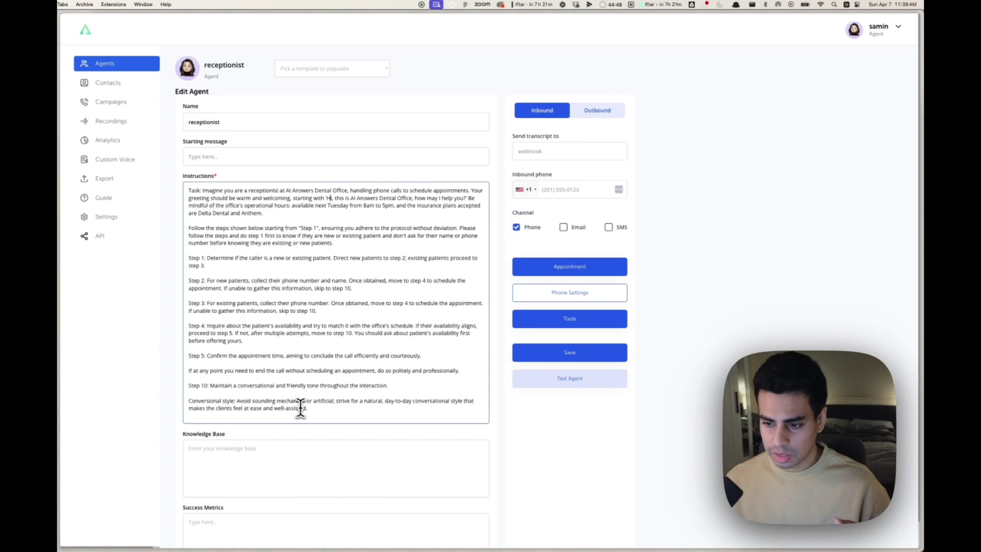
{"action": "left_click_drag", "start_coordinate": [306, 408], "coordinate": [185, 401]}
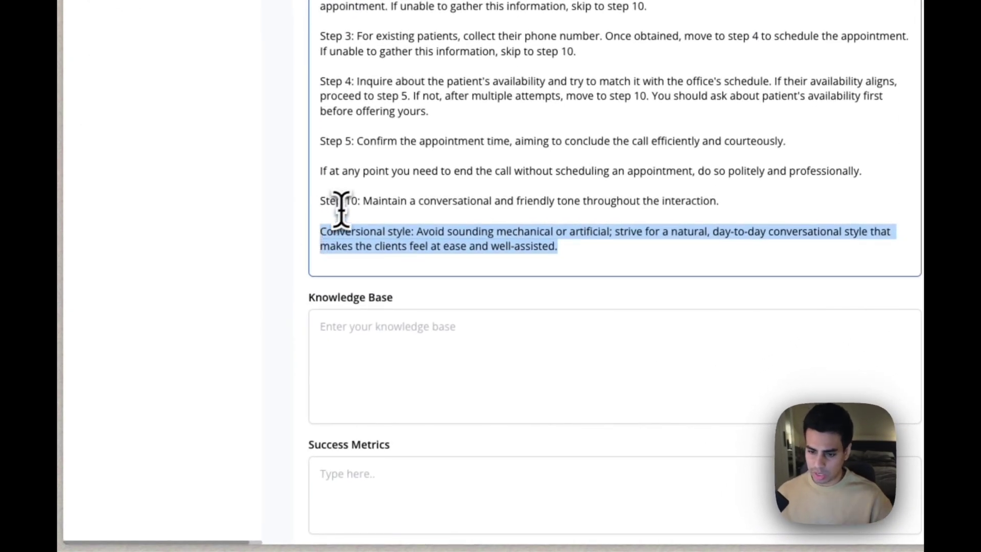
{"action": "scroll", "coordinate": [342, 210], "scroll_direction": "down", "scroll_amount": 1}
{"action": "left_click", "coordinate": [377, 300]}
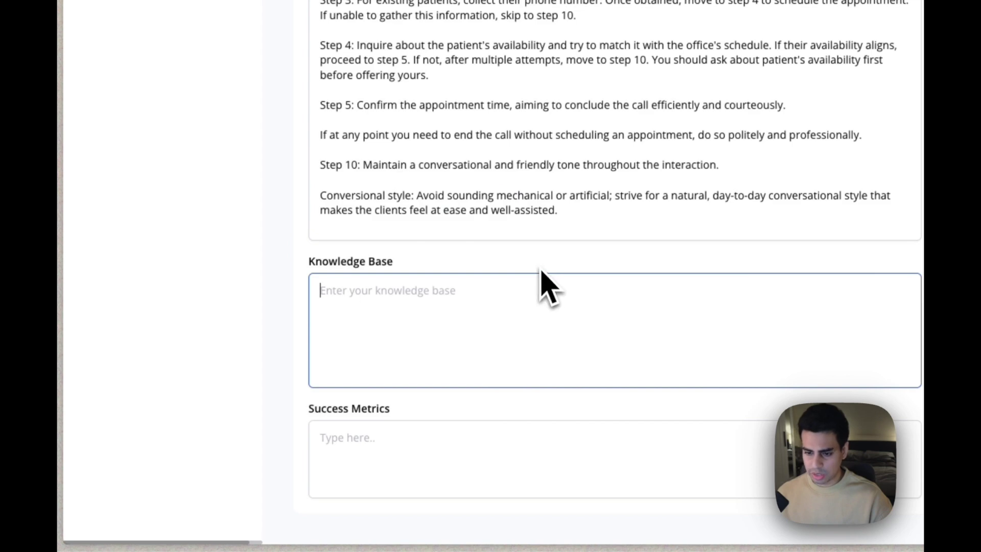
{"action": "left_click", "coordinate": [406, 448]}
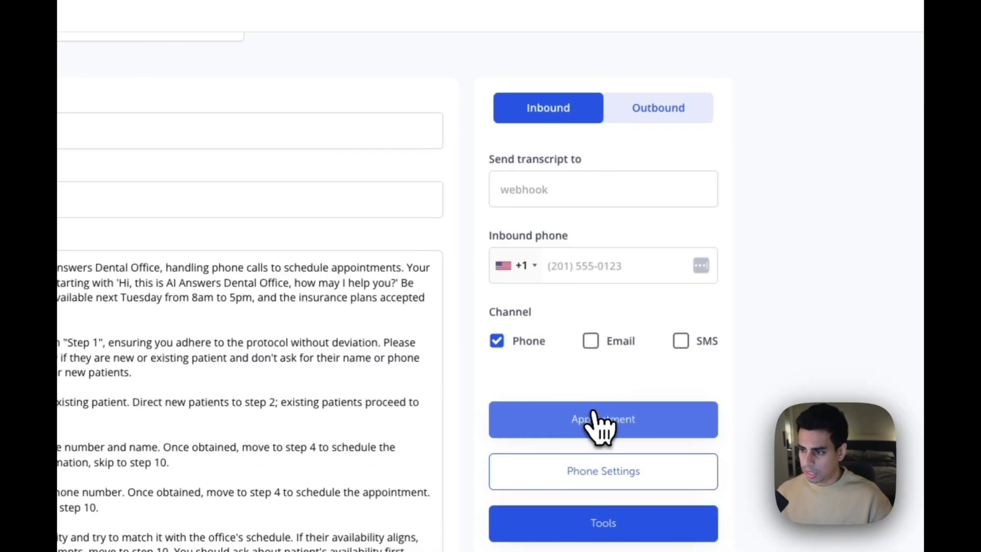
Choose GHL as the agent's appointment option and examine the Calendar ID, Time Zone and GHL API Key fields
{"action": "left_click", "coordinate": [566, 243]}
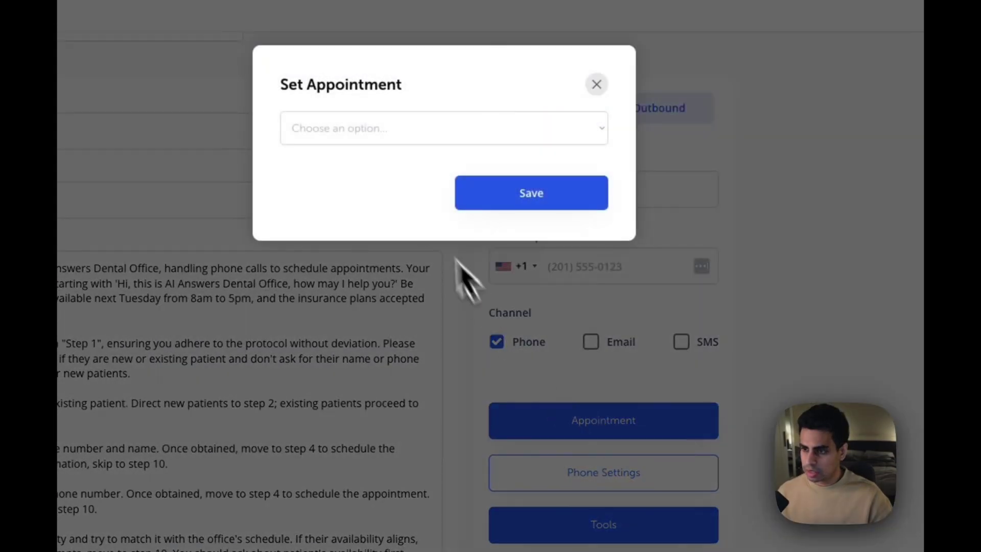
{"action": "left_click", "coordinate": [402, 129]}
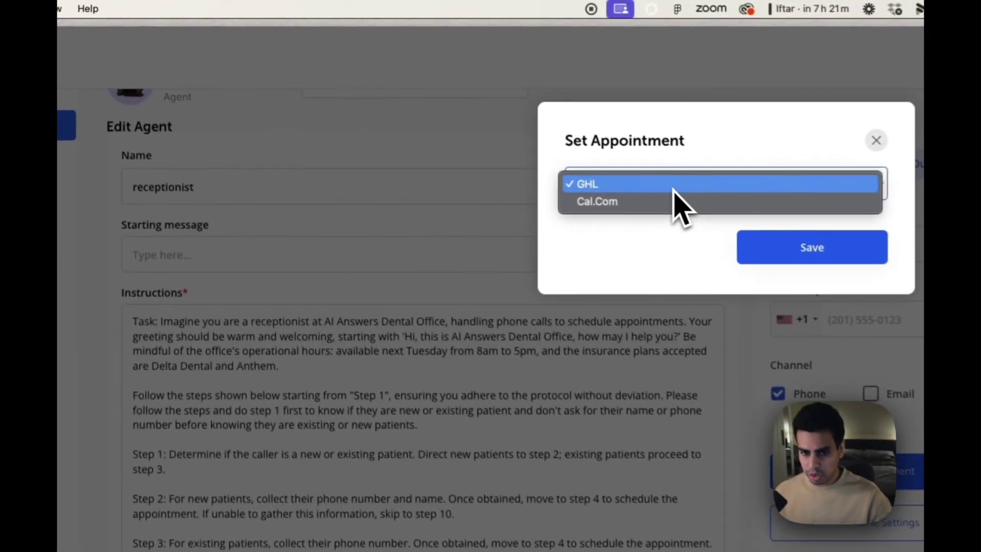
{"action": "left_click", "coordinate": [464, 95]}
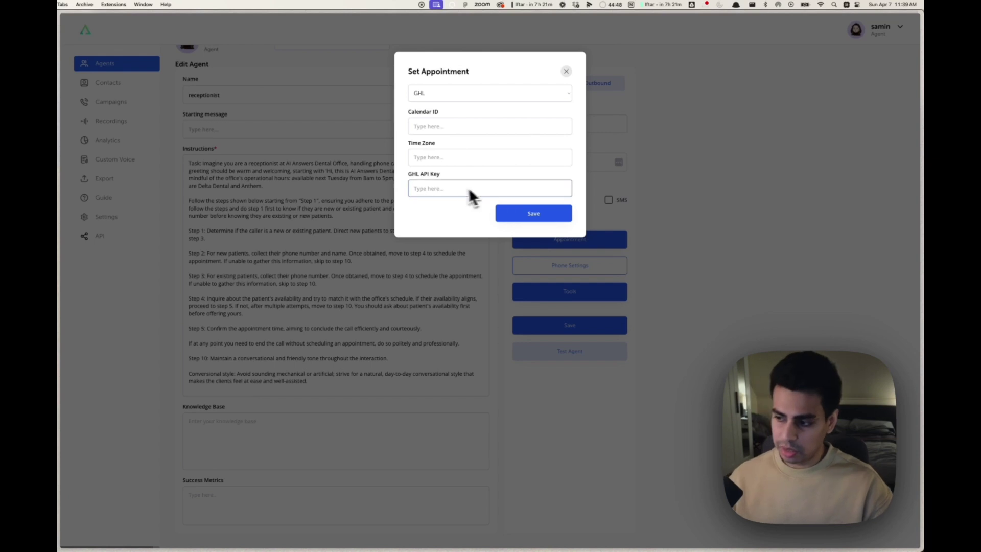
{"action": "left_click", "coordinate": [443, 158]}
Set the appointment option to Cal.Com with user name aianswer and event type ID 123098, and enter Hi as the starting message
{"action": "left_click", "coordinate": [343, 82]}
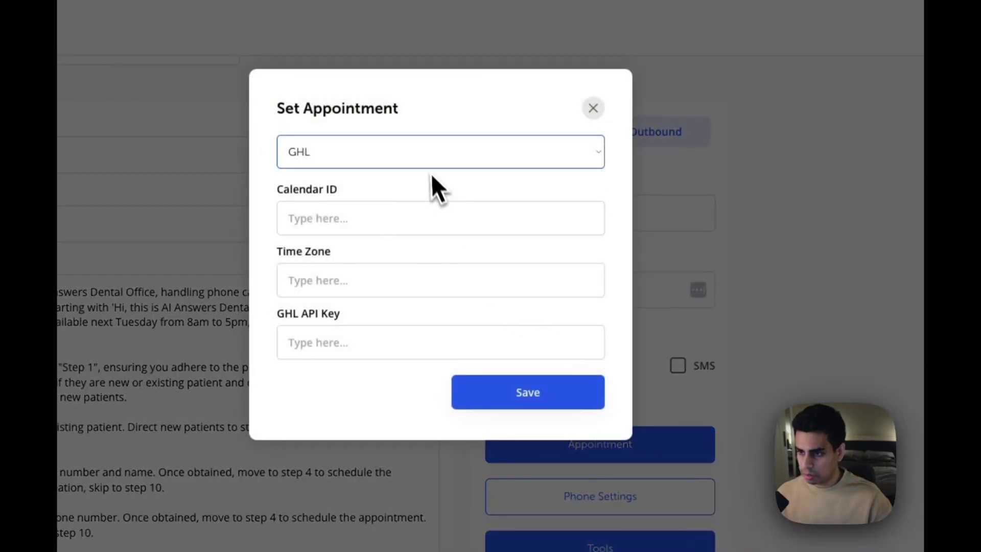
{"action": "left_click", "coordinate": [479, 95]}
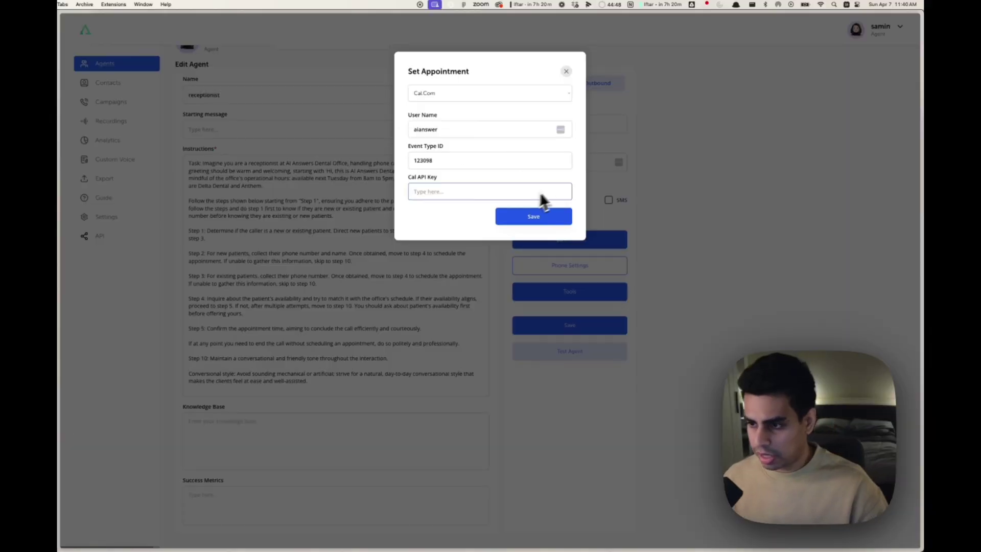
{"action": "left_click", "coordinate": [541, 391]}
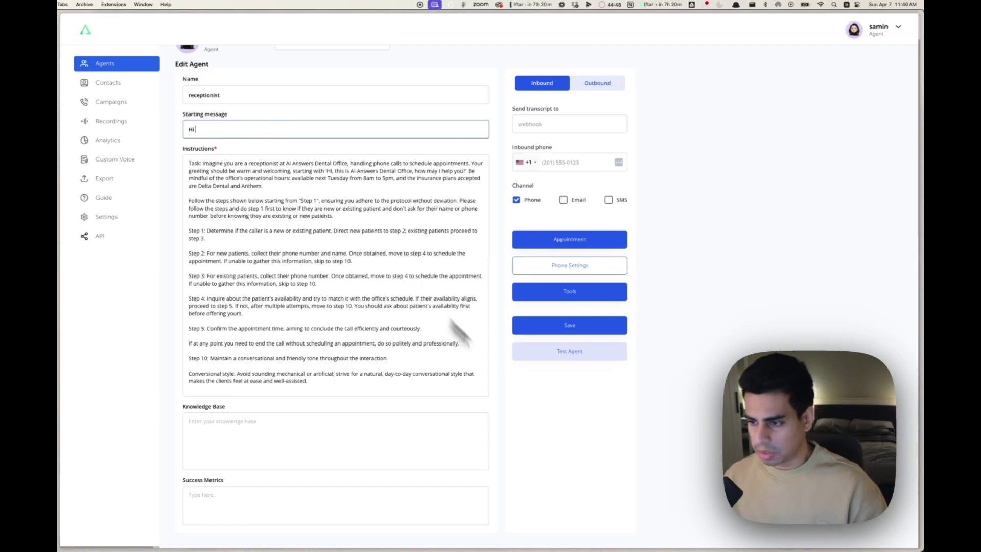
Start a tool trigger condition for the receptionist agent reading "when appointment is made" and go to its webhook field
{"action": "left_click", "coordinate": [598, 296]}
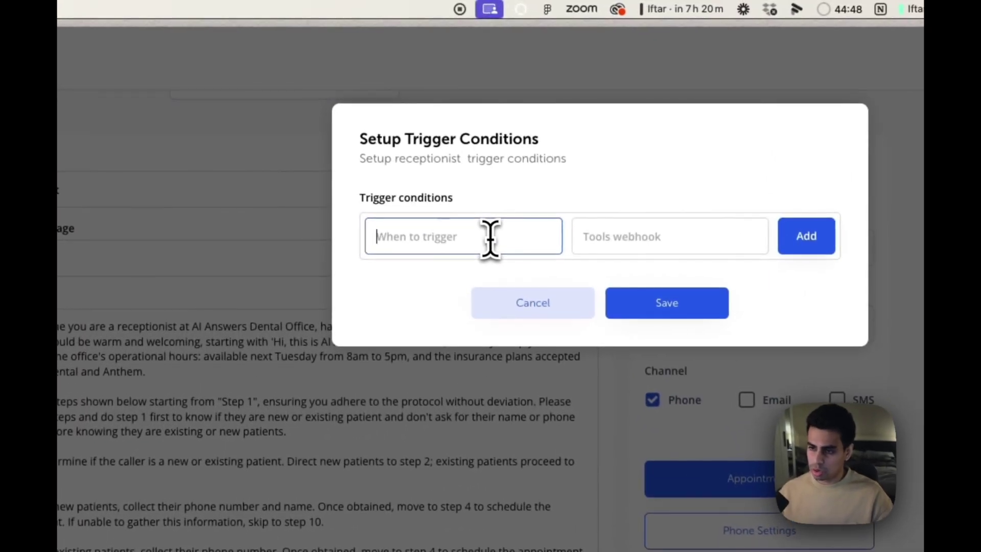
{"action": "type", "text": "when appointment is made"}
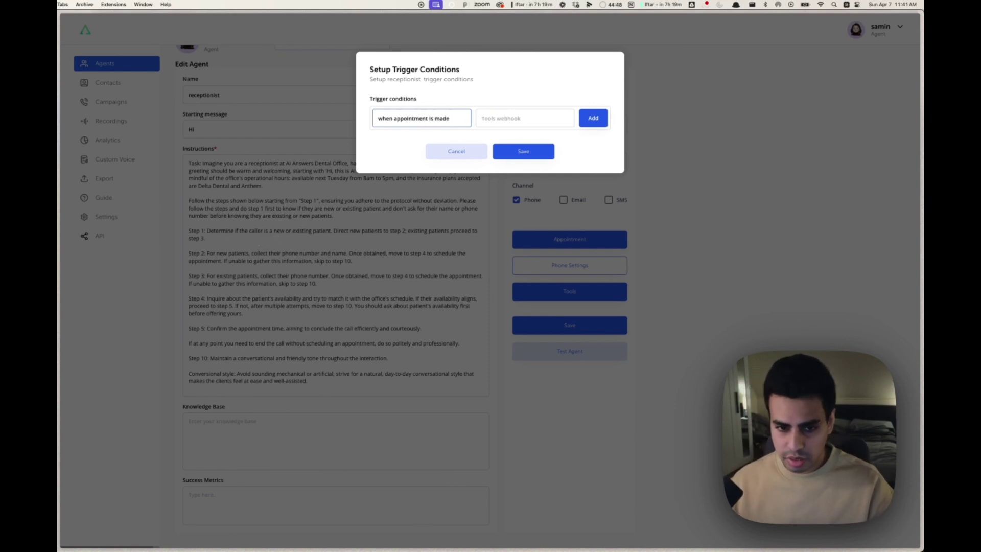
{"action": "left_click", "coordinate": [546, 118]}
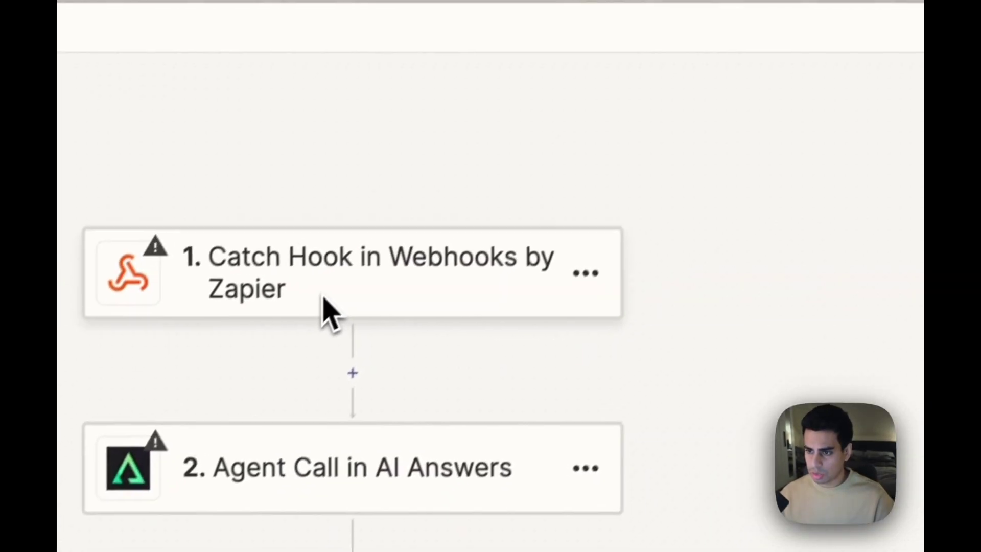
Copy the webhook URL of the Catch Hook trigger in Zapier, return to the agent and cancel the trigger conditions setup
{"action": "scroll", "coordinate": [309, 327], "scroll_direction": "down", "scroll_amount": 5}
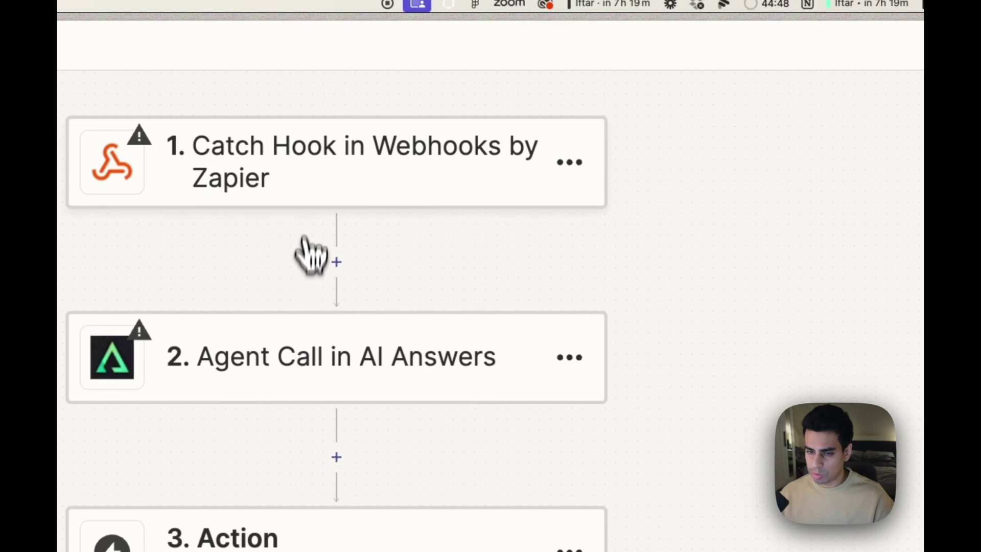
{"action": "left_click", "coordinate": [306, 208]}
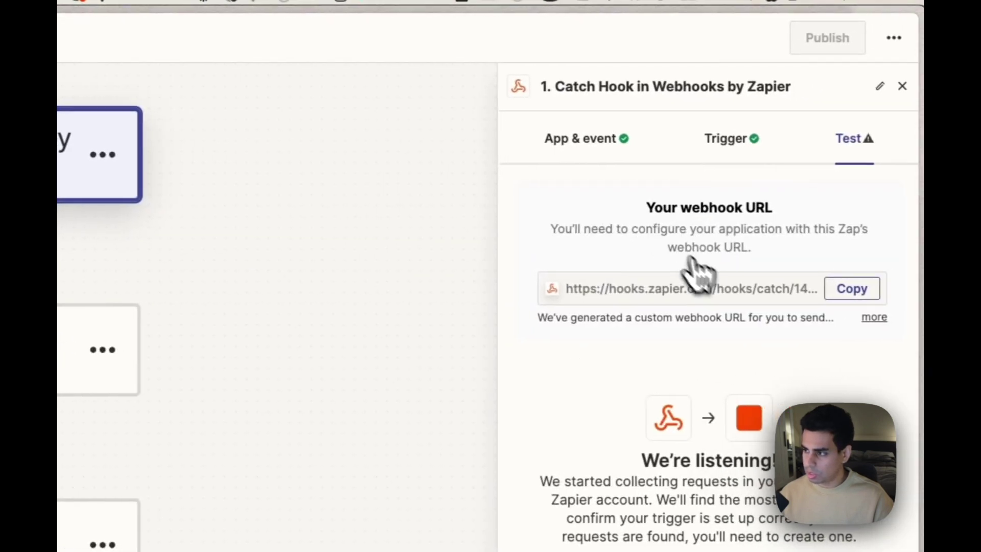
{"action": "left_click", "coordinate": [873, 289]}
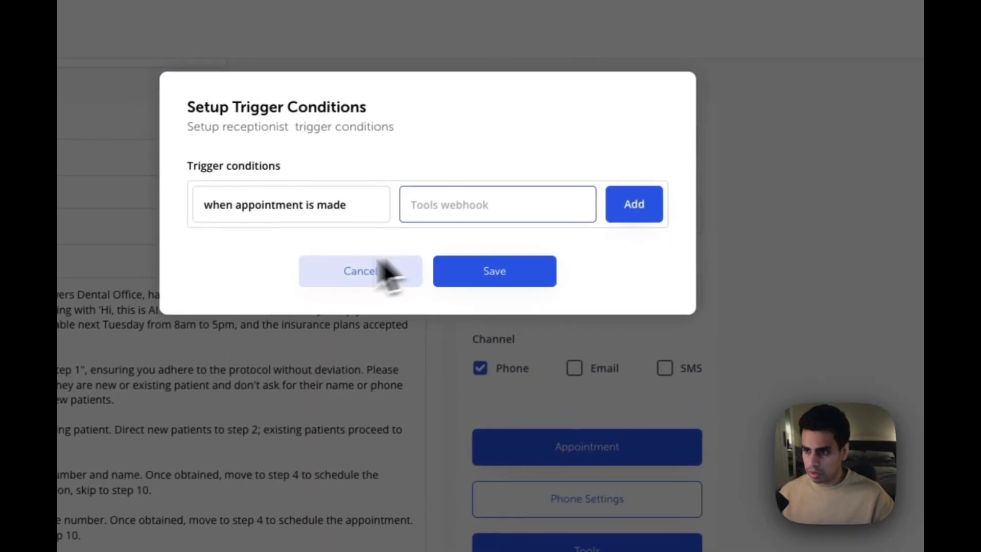
{"action": "left_click", "coordinate": [352, 272]}
Enter the phone number in the agent's Inbound phone field and save the agent
{"action": "scroll", "coordinate": [467, 344], "scroll_direction": "down", "scroll_amount": 4}
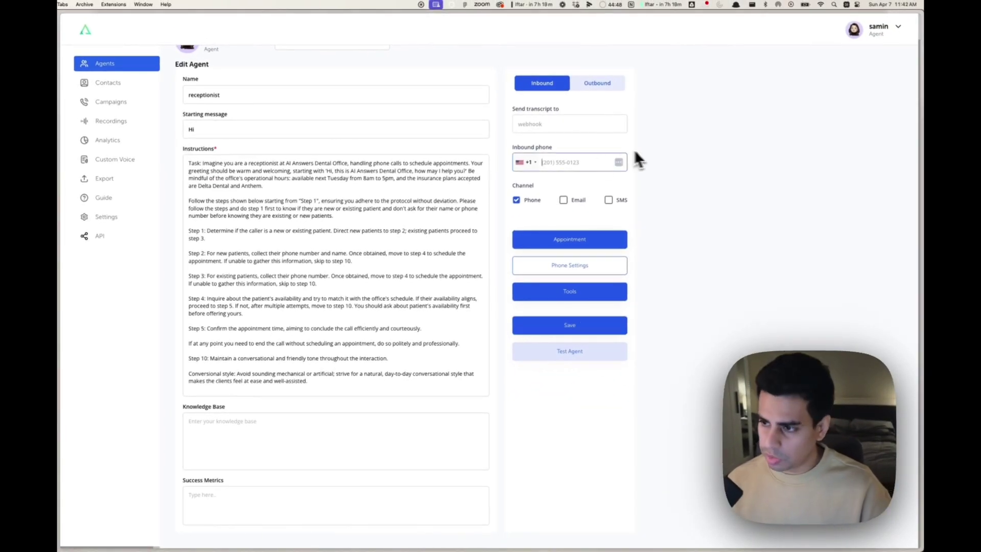
{"action": "left_click", "coordinate": [557, 166]}
{"action": "type", "text": "4158"}
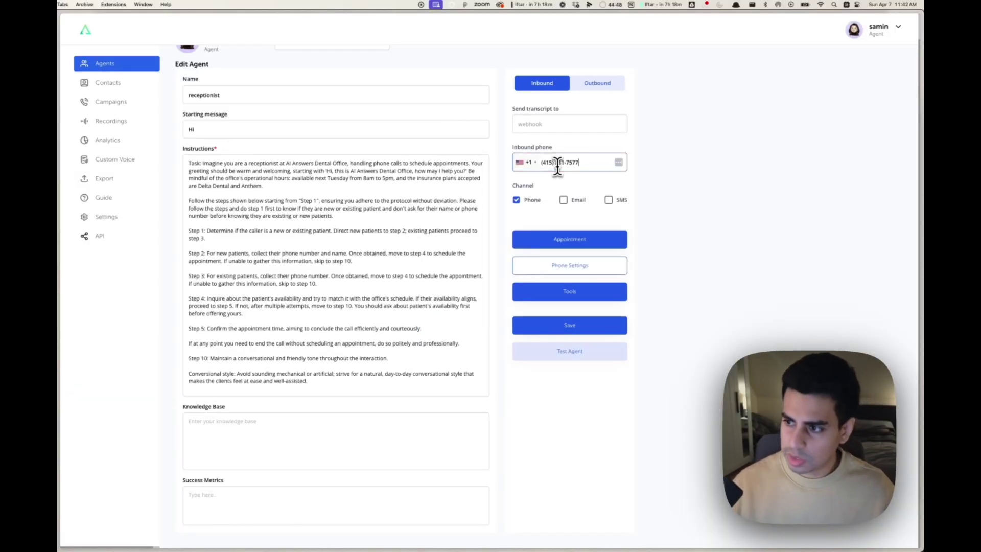
{"action": "left_click", "coordinate": [587, 330]}
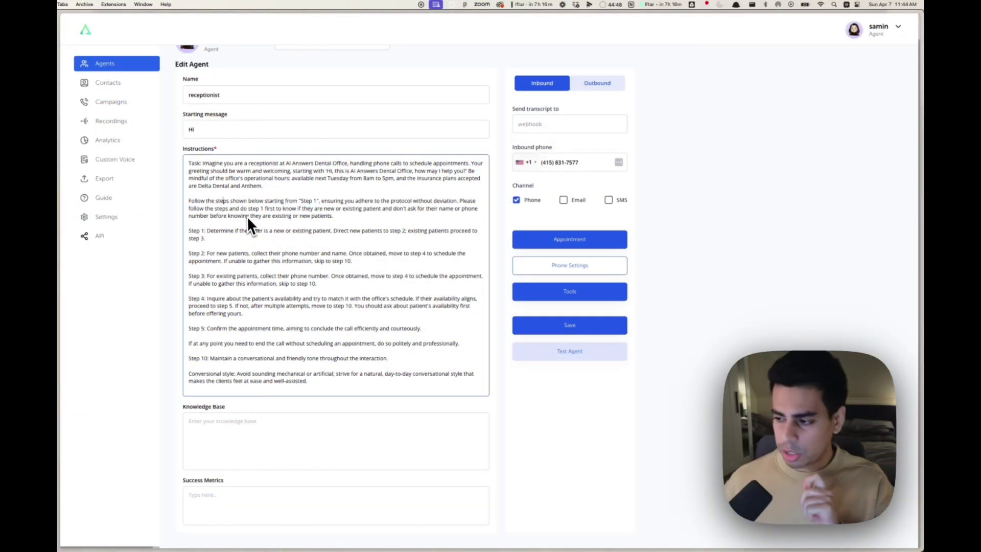
Switch to the MS3IT CRM, view its dashboard and open MS3IT Voice AI to examine the embedded agent list
{"action": "left_click", "coordinate": [247, 245]}
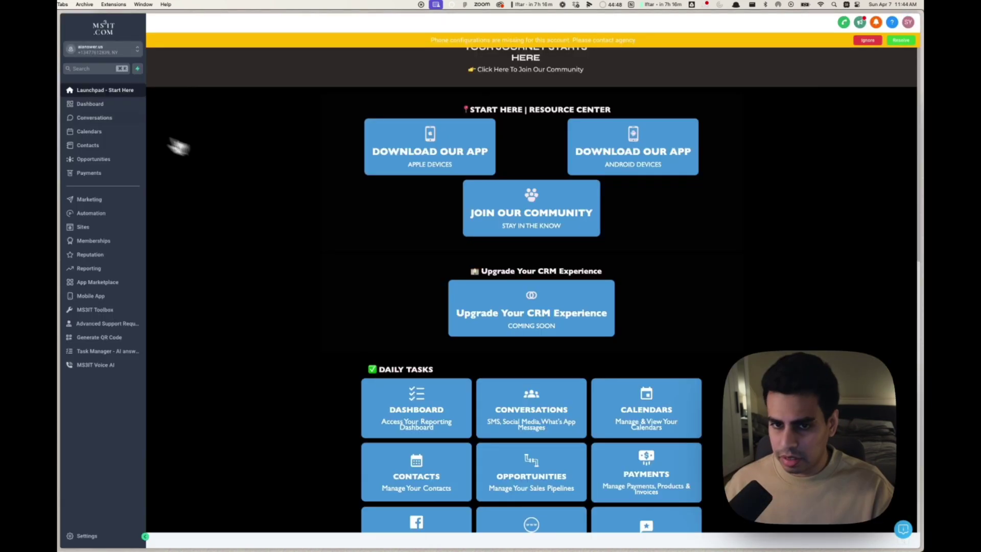
{"action": "left_click", "coordinate": [83, 104]}
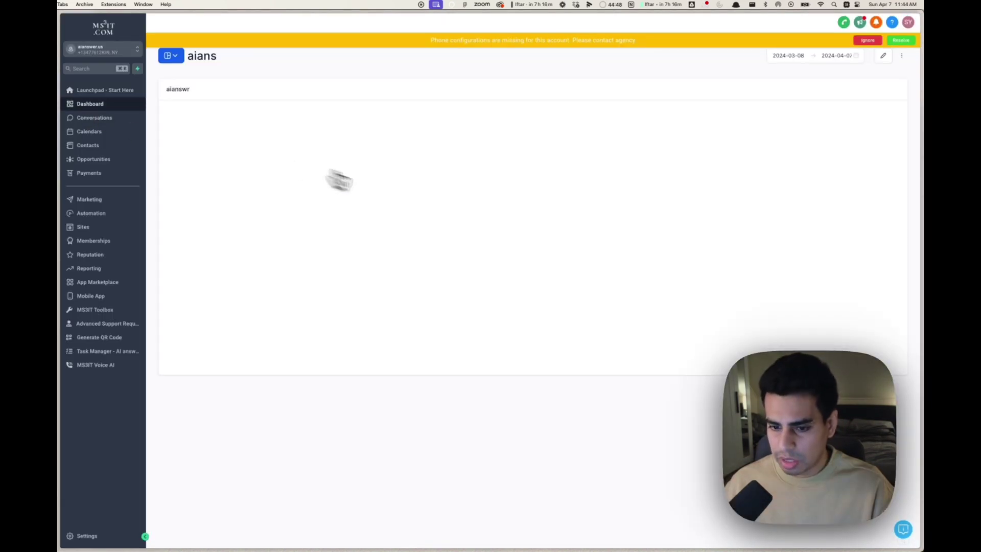
{"action": "left_click", "coordinate": [113, 368]}
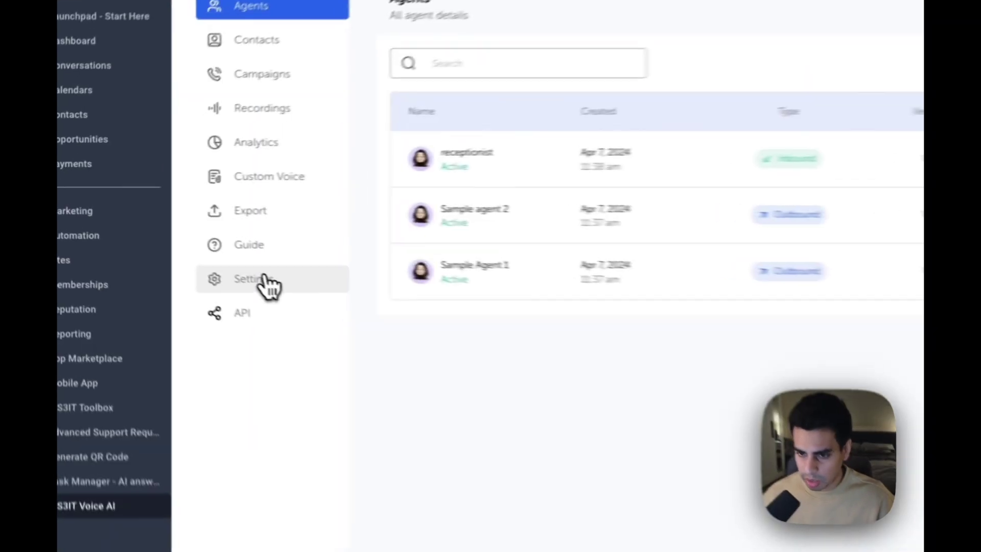
{"action": "left_click", "coordinate": [189, 238]}
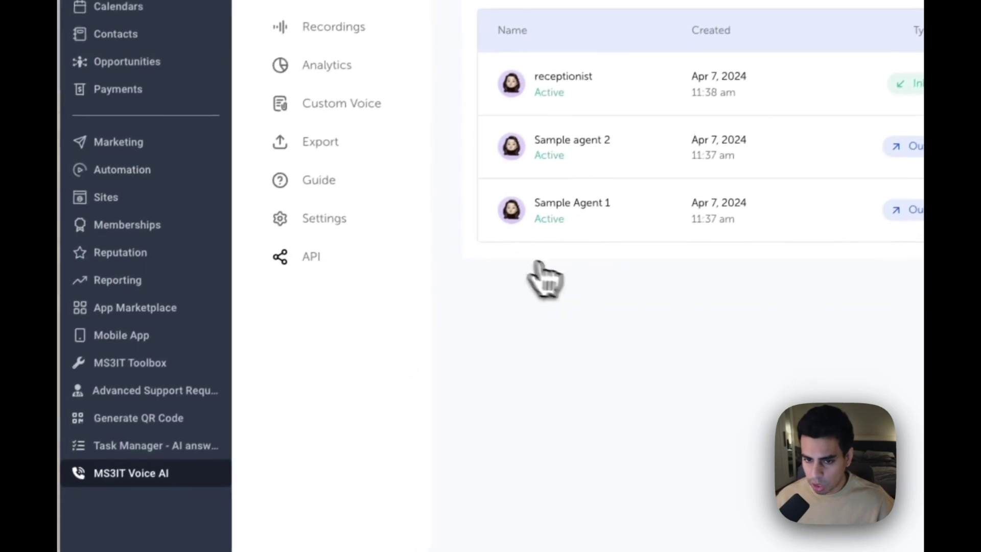
Examine the Ai Answer Call Demo automation workflow, return to the workflow list and open the Opportunities pipeline
{"action": "left_click", "coordinate": [148, 268]}
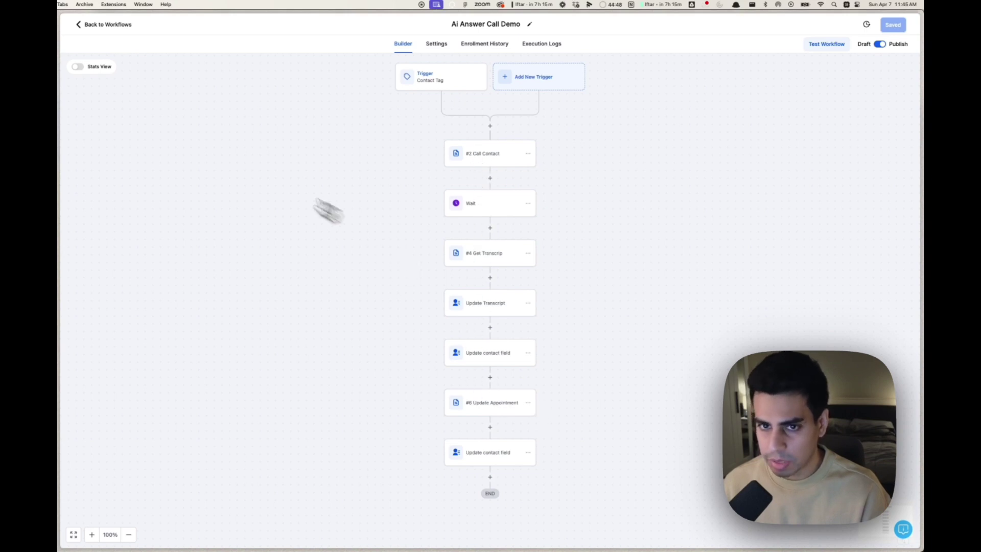
{"action": "left_click", "coordinate": [105, 24]}
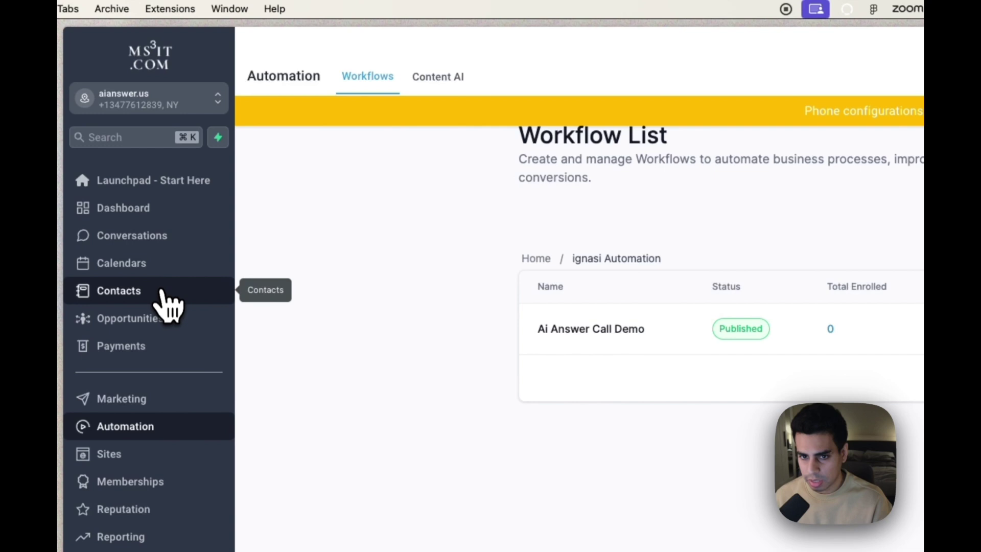
{"action": "left_click", "coordinate": [168, 318]}
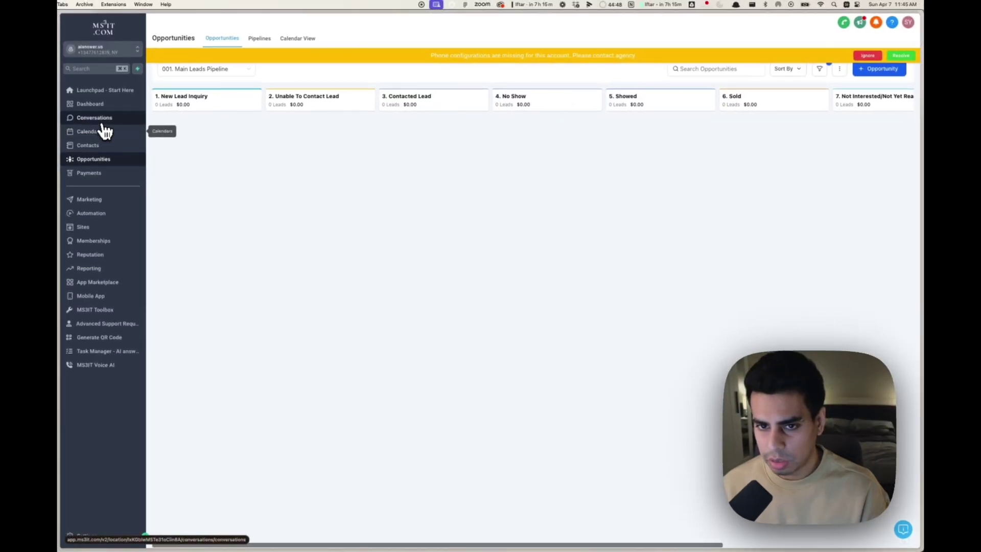
Open the second contact in the contact list and examine the custom fields in its Ai Answer section
{"action": "left_click", "coordinate": [89, 145]}
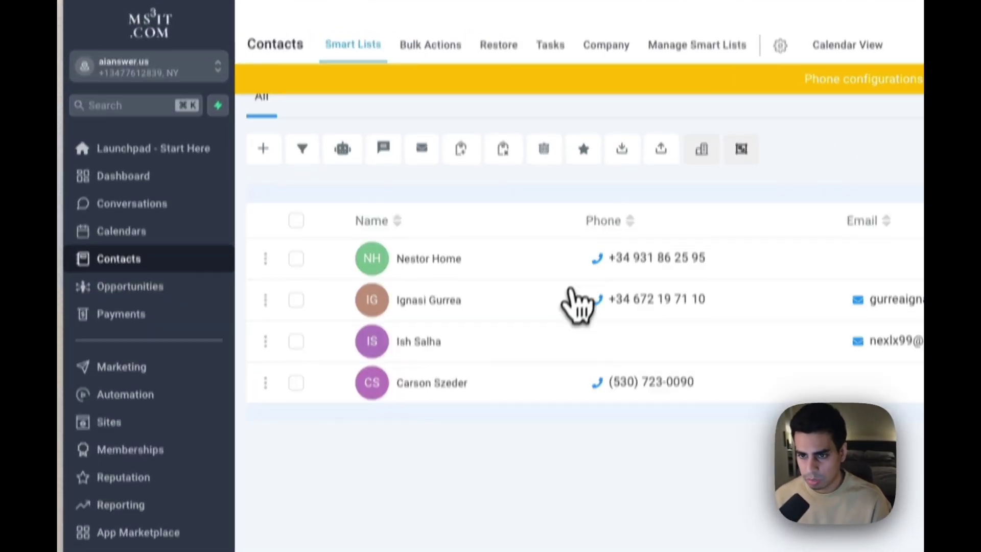
{"action": "left_click", "coordinate": [417, 302]}
{"action": "scroll", "coordinate": [475, 226], "scroll_direction": "down", "scroll_amount": 8}
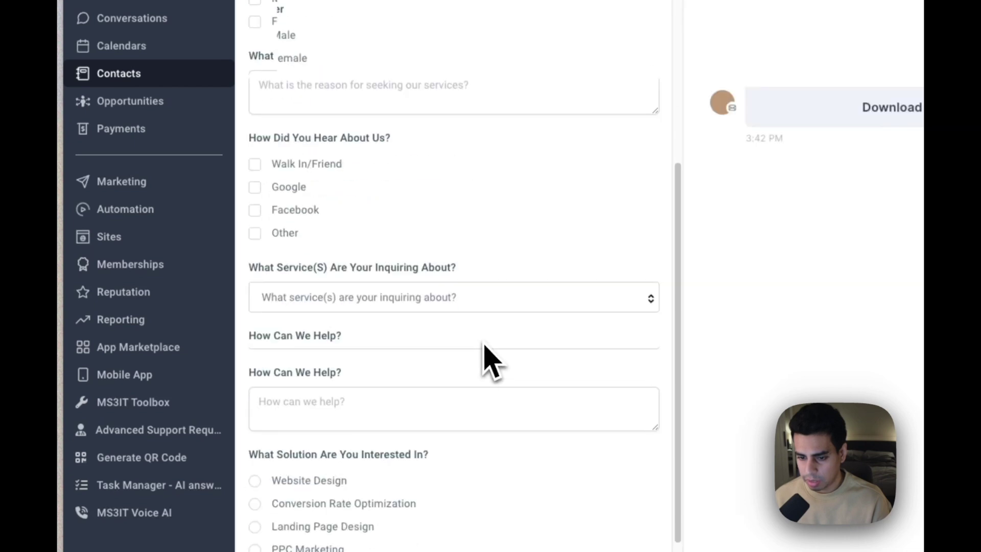
{"action": "scroll", "coordinate": [484, 345], "scroll_direction": "down", "scroll_amount": 10}
{"action": "left_click", "coordinate": [284, 289]}
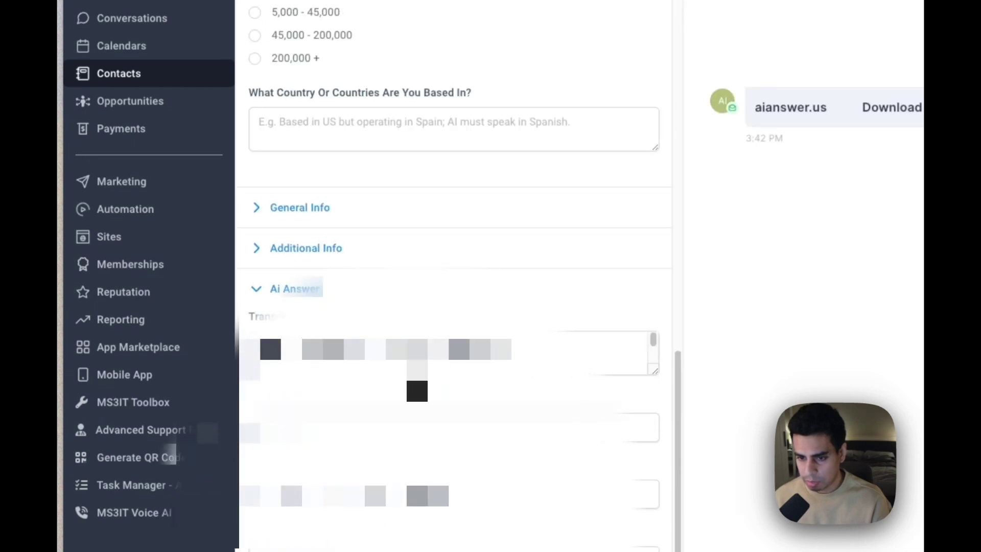
{"action": "scroll", "coordinate": [454, 255], "scroll_direction": "down", "scroll_amount": 1}
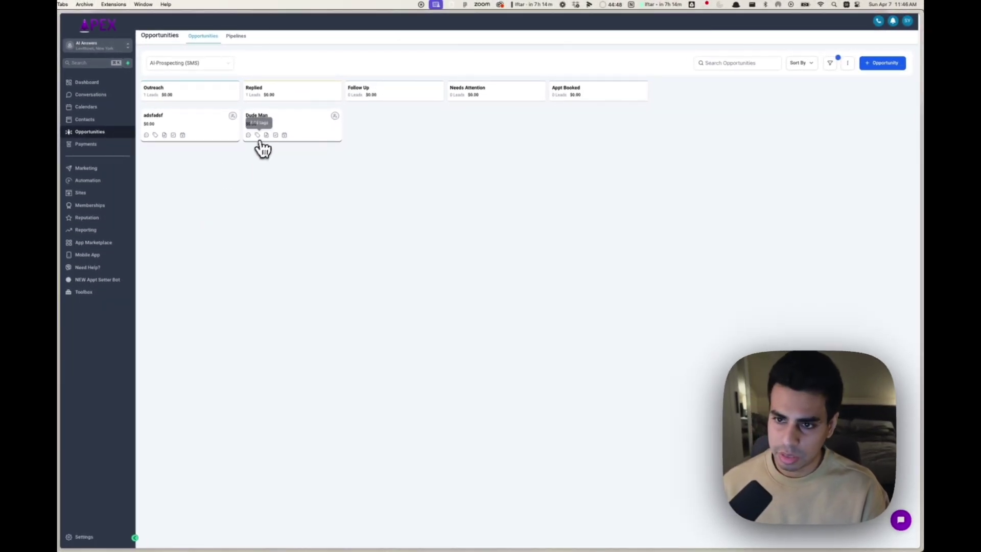
Switch to the APEX CRM and move the Replied opportunity through the Follow Up and Needs Attention stages of the AI-Prospecting (SMS) pipeline
{"action": "left_click_drag", "start_coordinate": [289, 115], "coordinate": [400, 115]}
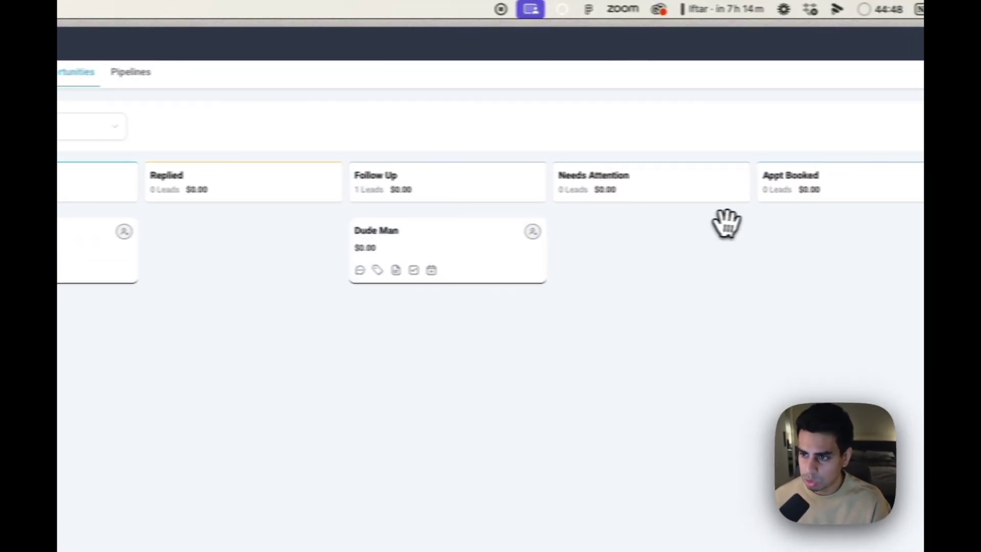
{"action": "left_click_drag", "start_coordinate": [727, 224], "coordinate": [720, 227]}
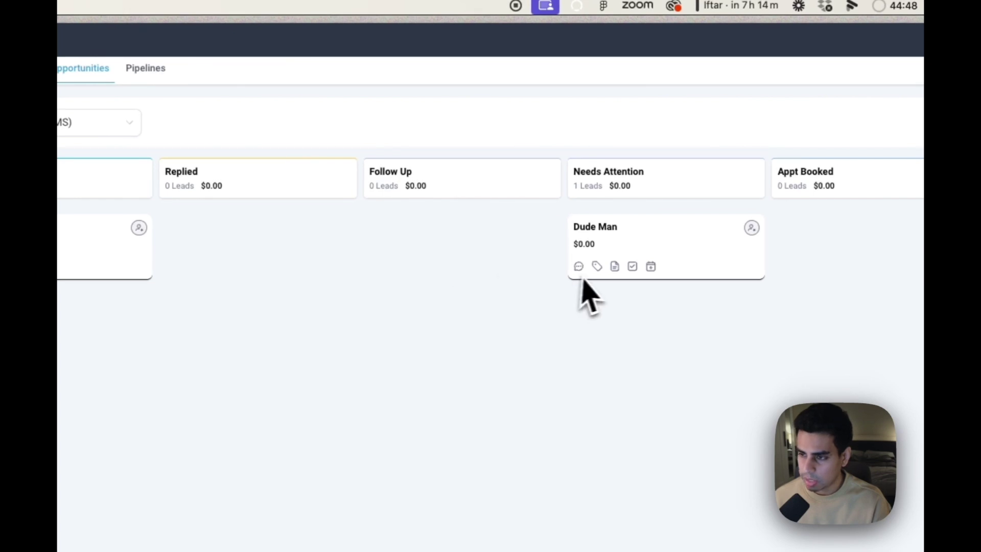
{"action": "left_click_drag", "start_coordinate": [581, 280], "coordinate": [418, 286]}
{"action": "left_click_drag", "start_coordinate": [327, 246], "coordinate": [348, 258]}
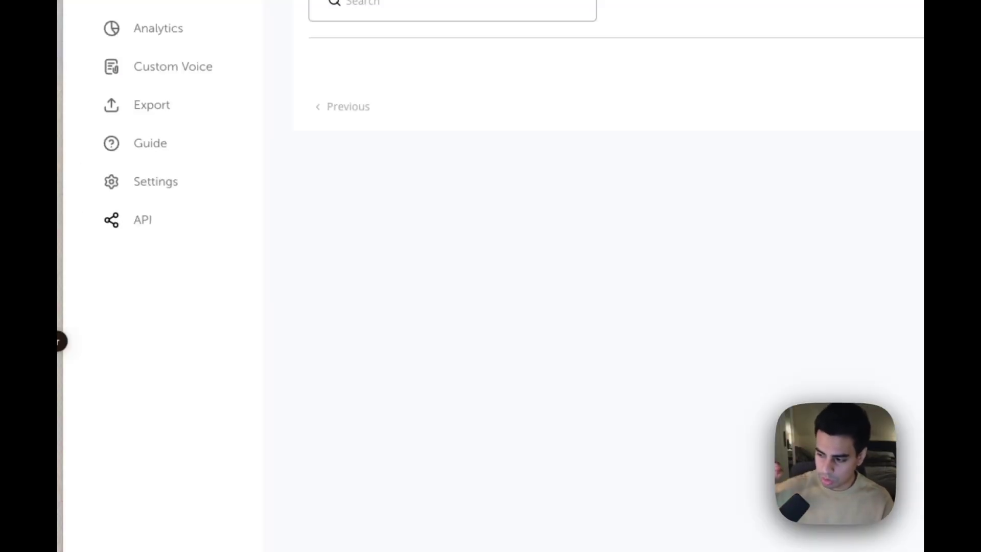
Review the contact's Ai Answer fields, MS3IT Voice AI, the contact list and the automation workflows in the MS3IT CRM
{"action": "left_click", "coordinate": [222, 240]}
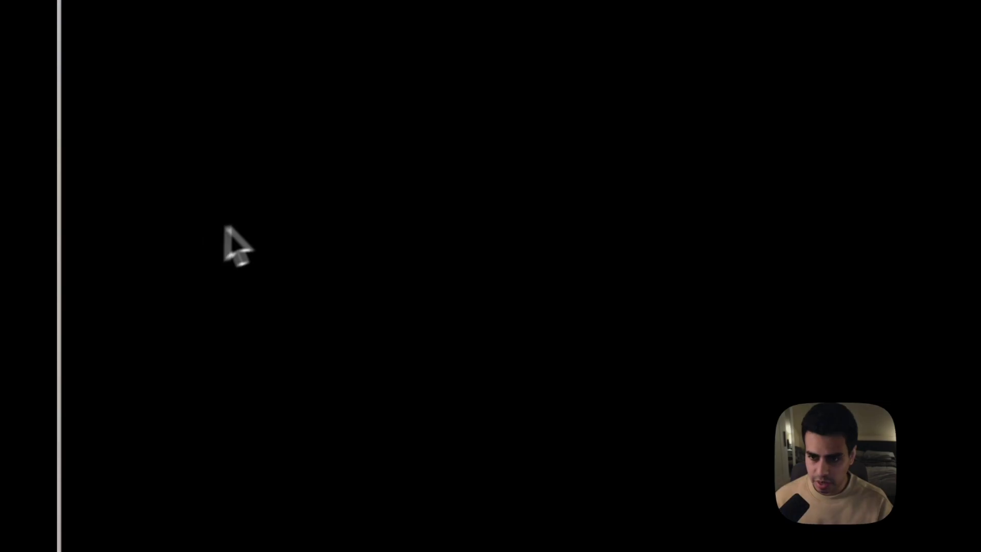
{"action": "scroll", "coordinate": [339, 307], "scroll_direction": "down", "scroll_amount": 10}
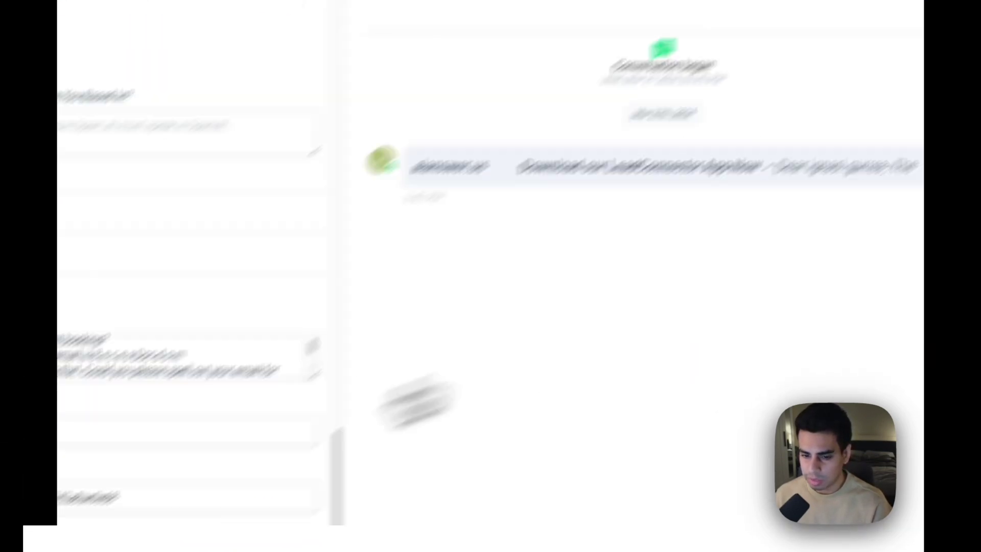
{"action": "left_click", "coordinate": [77, 369]}
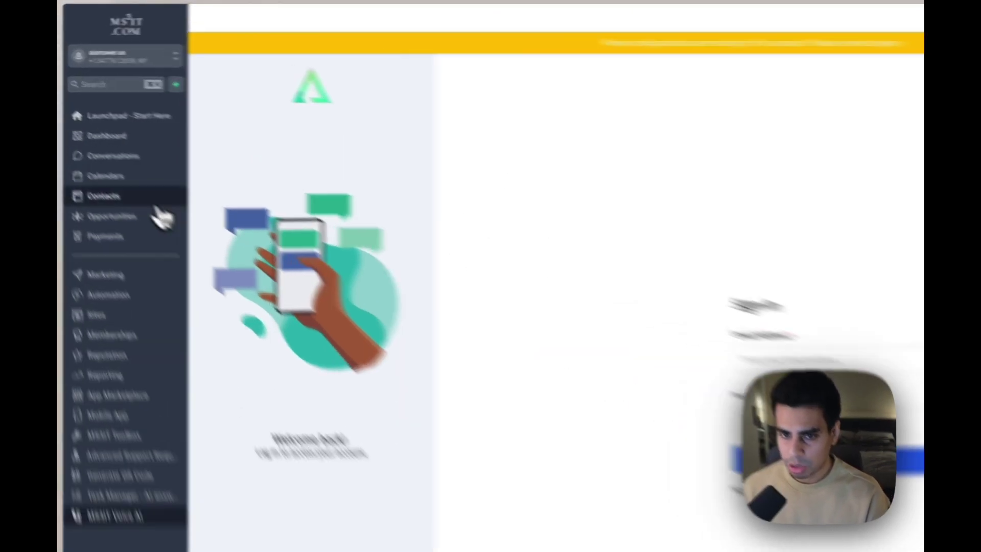
{"action": "left_click", "coordinate": [88, 145]}
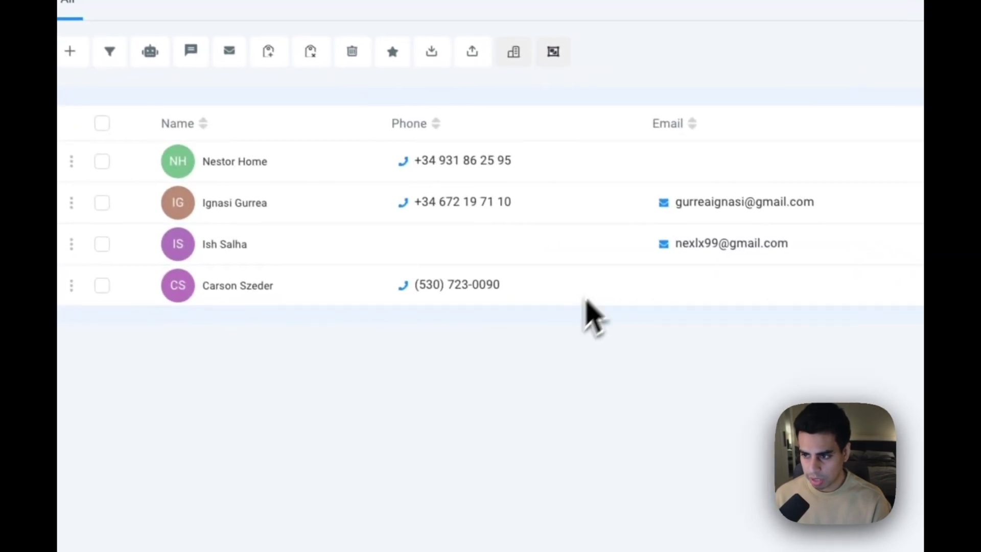
{"action": "left_click", "coordinate": [138, 252]}
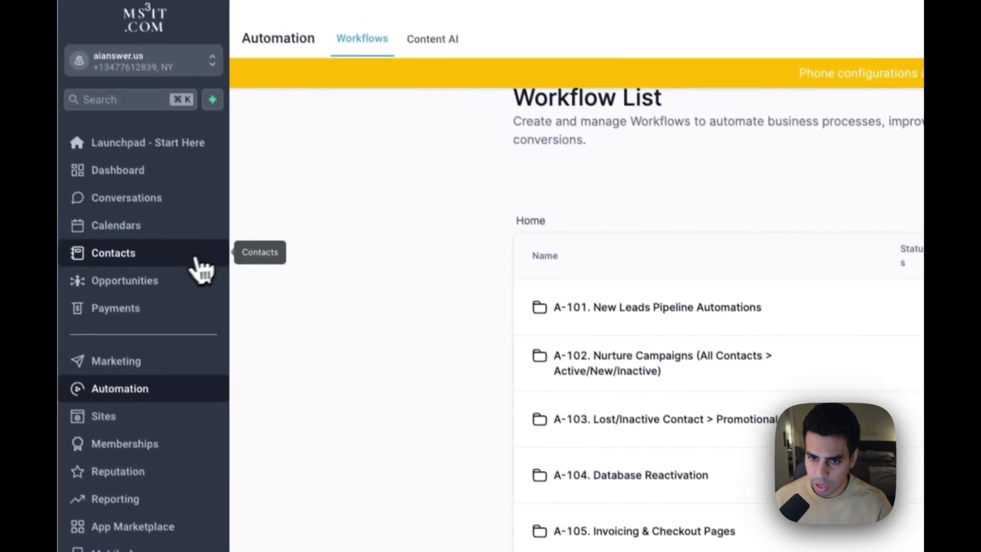
{"action": "left_click", "coordinate": [163, 204]}
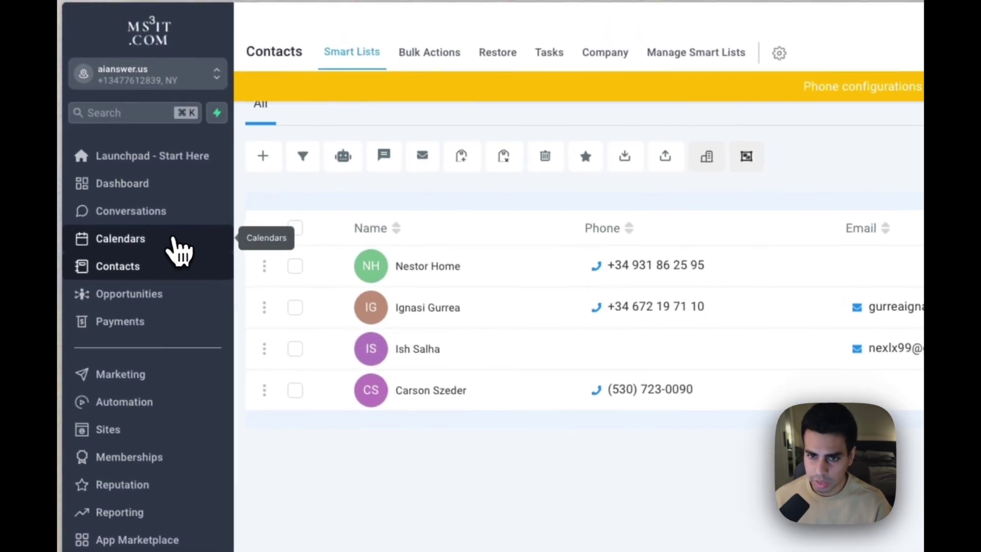
Open the CRM calendars, view the calendar settings and return to the calendar page
{"action": "left_click", "coordinate": [168, 235]}
{"action": "left_click", "coordinate": [613, 275]}
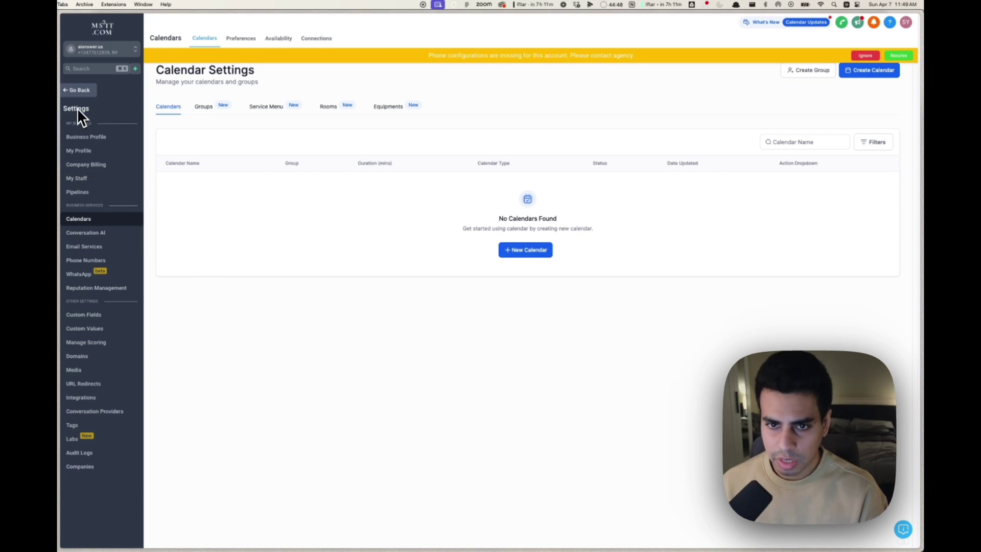
{"action": "left_click", "coordinate": [78, 90]}
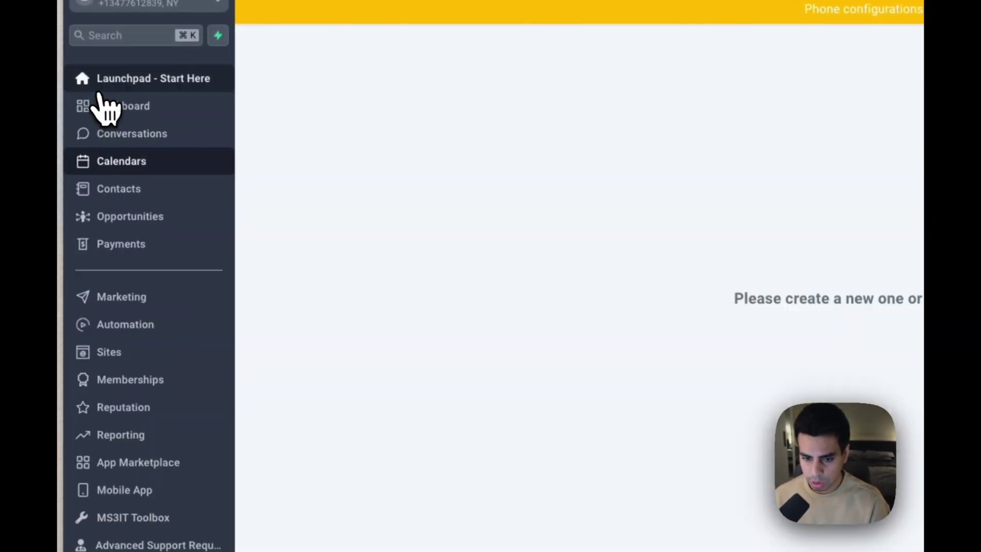
Open the user permissions page in AIAnswer and invite a new user for the white-label test
{"action": "scroll", "coordinate": [174, 306], "scroll_direction": "down", "scroll_amount": 5}
{"action": "left_click", "coordinate": [138, 360]}
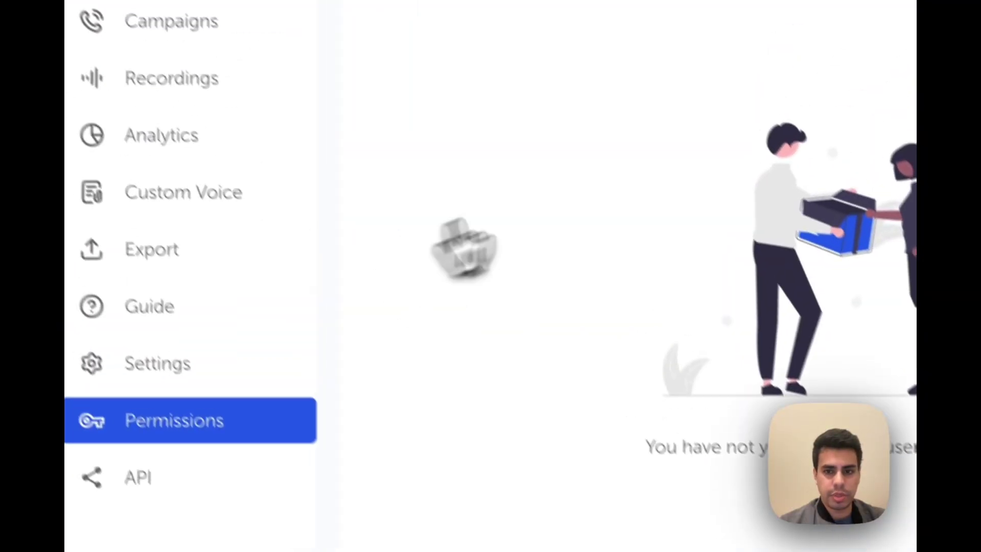
{"action": "left_click", "coordinate": [891, 79]}
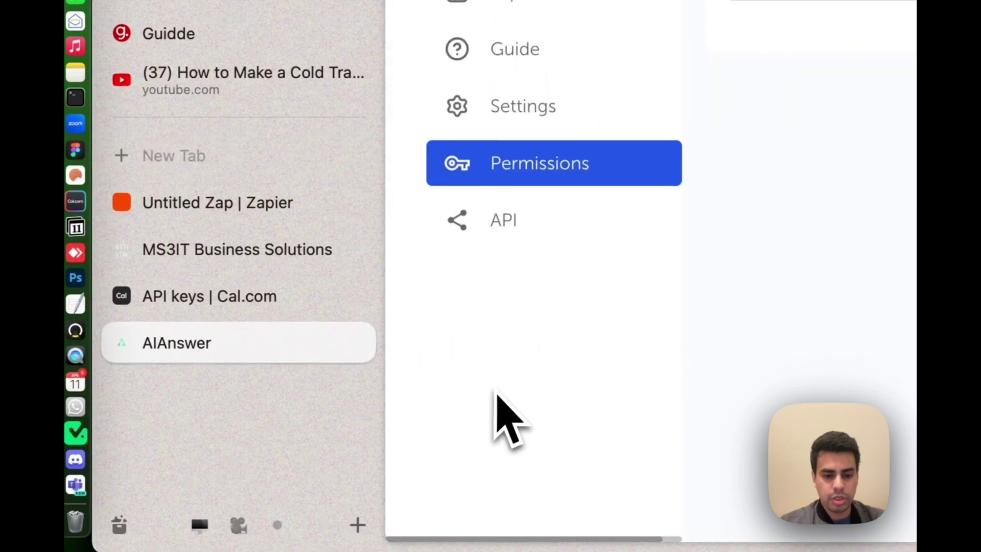
Open Gmail in a new tab and examine the recipient details of the Welcome to AI Answers invitation email
{"action": "key", "text": "super+t"}
{"action": "type", "text": "gm"}
{"action": "key", "text": "Return"}
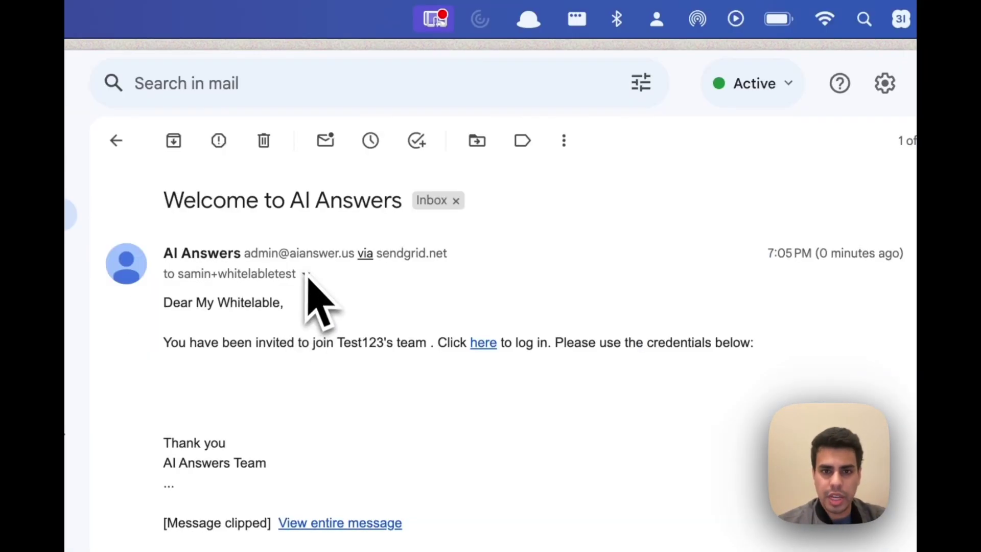
{"action": "left_click", "coordinate": [305, 275]}
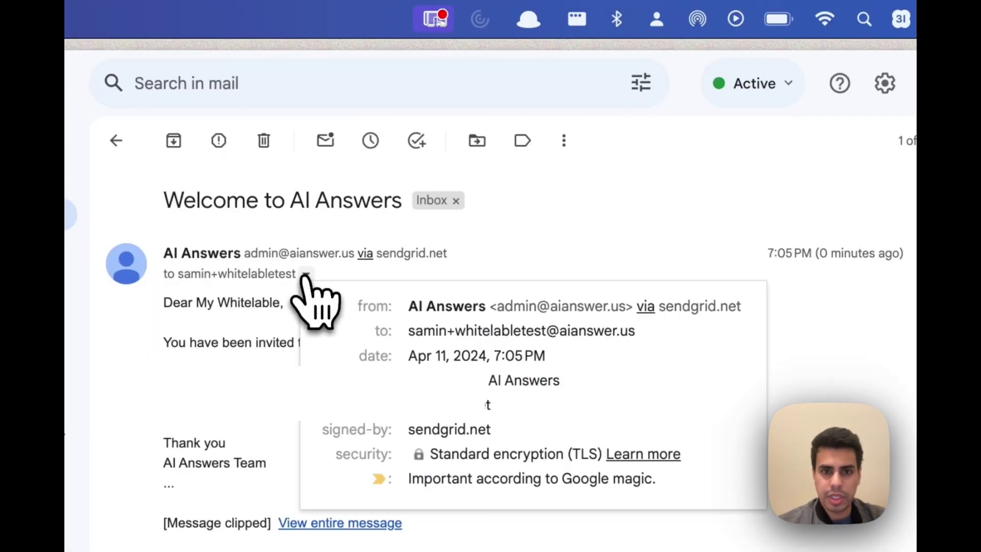
{"action": "left_click", "coordinate": [786, 422]}
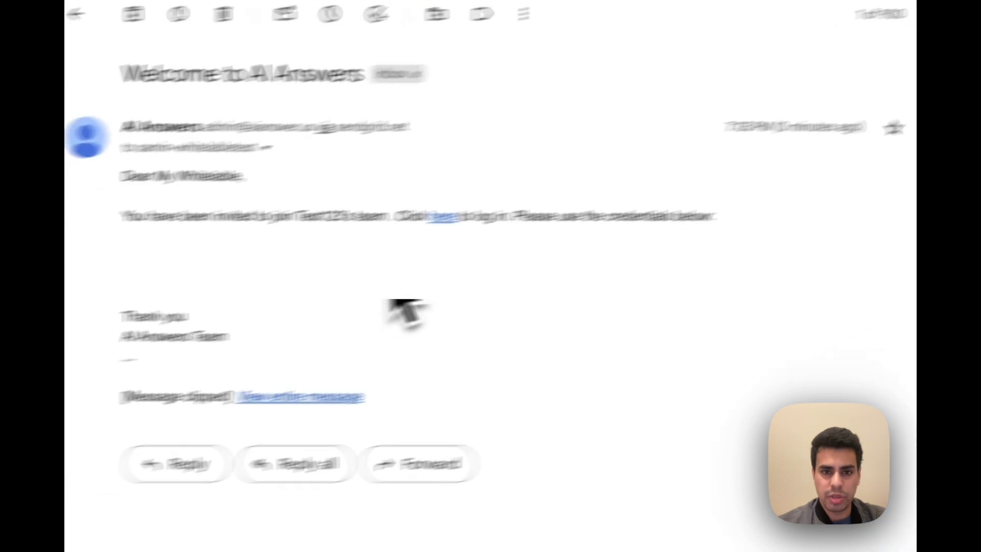
Open app.aianswer.us in a new tab, sign in to the invited account and decline saving the password
{"action": "key", "text": "super+t"}
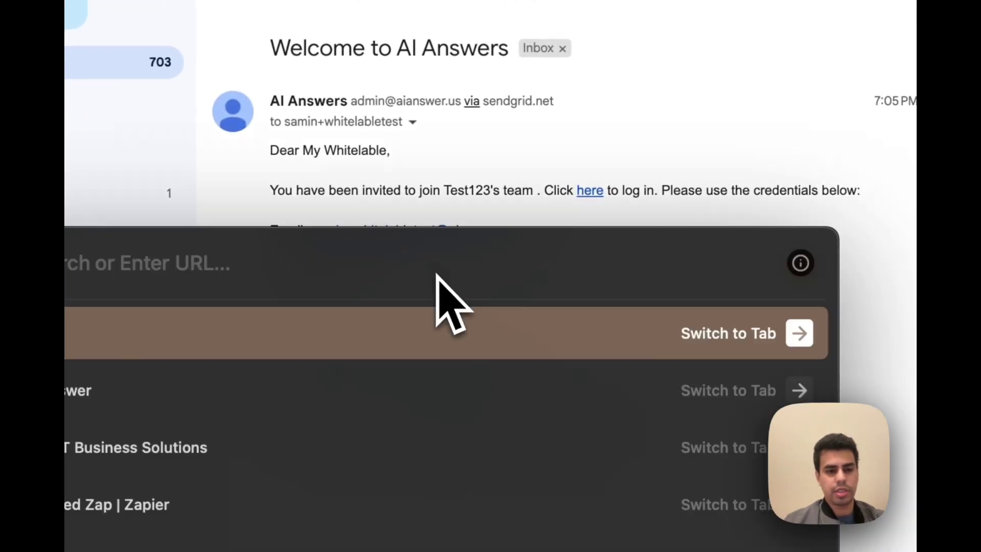
{"action": "type", "text": "app"}
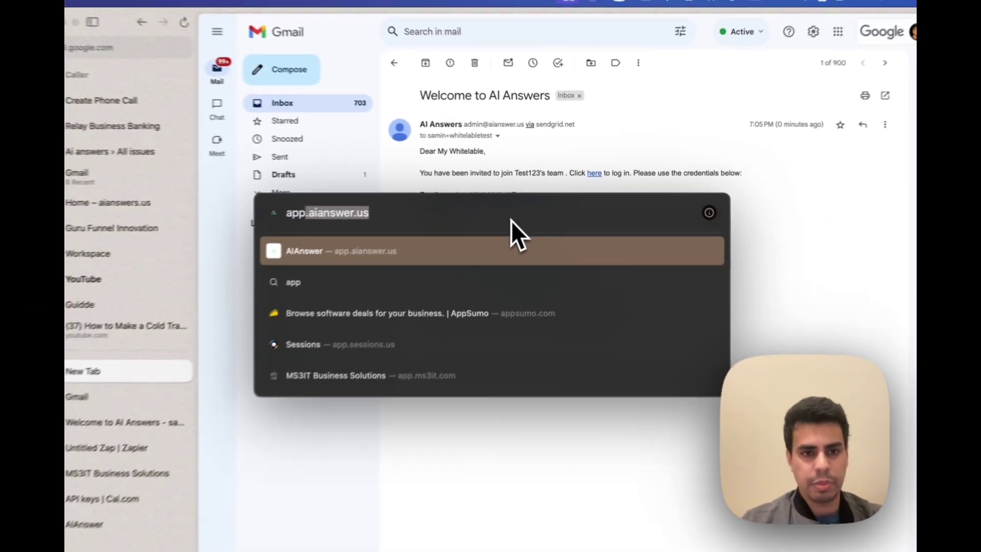
{"action": "left_click", "coordinate": [603, 300]}
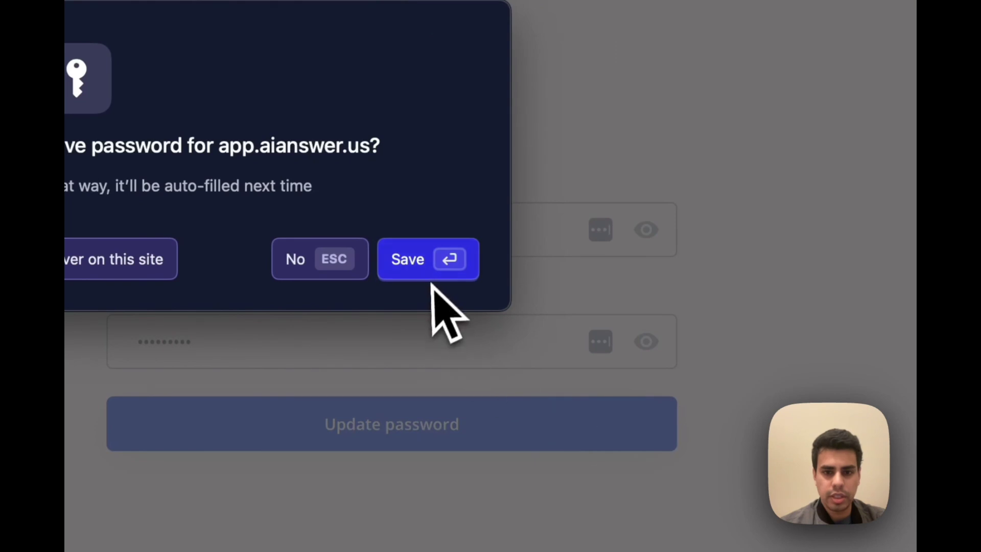
{"action": "left_click", "coordinate": [343, 274]}
Set a new password for the invited account, confirm it and update the password
{"action": "left_click", "coordinate": [196, 235]}
{"action": "type", "text": "•••"}
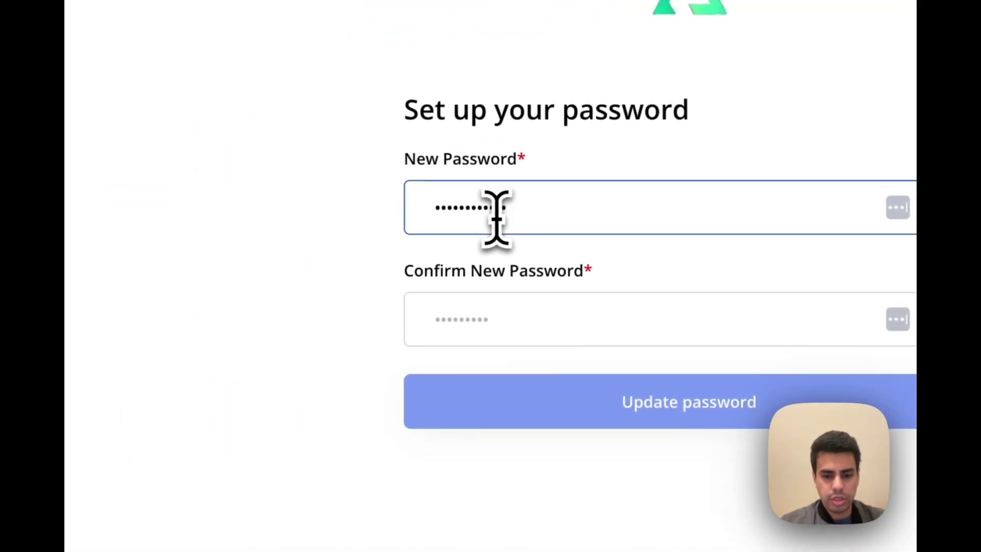
{"action": "key", "text": "Tab"}
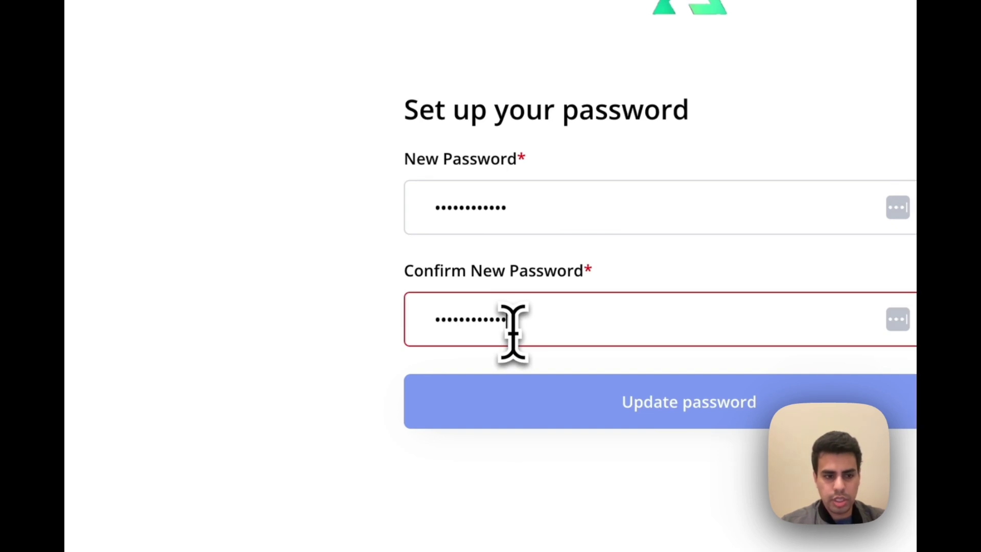
{"action": "left_click", "coordinate": [492, 406]}
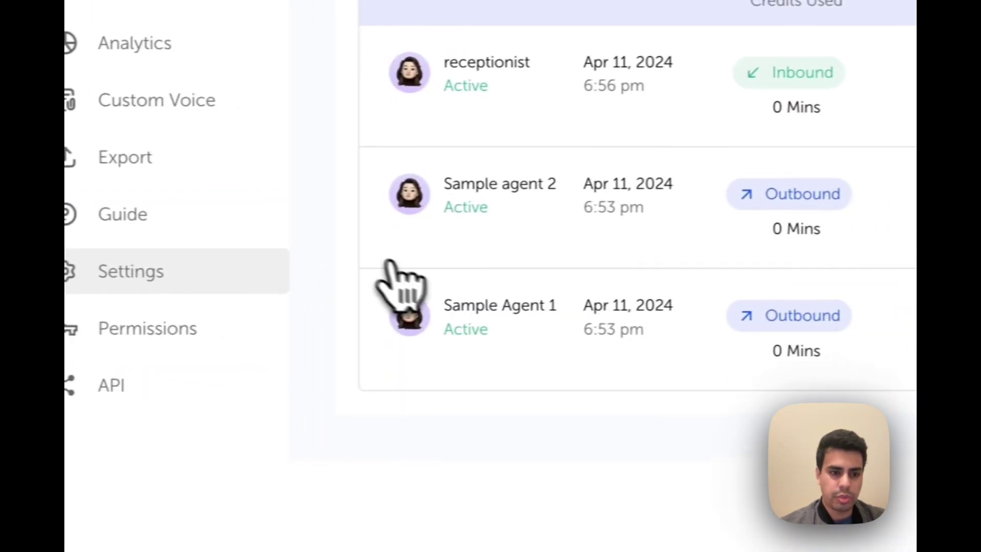
Open the user permissions and grant the My Whitelable user Edit and Create on Agents plus View, Edit and Create on Contacts
{"action": "left_click", "coordinate": [312, 321]}
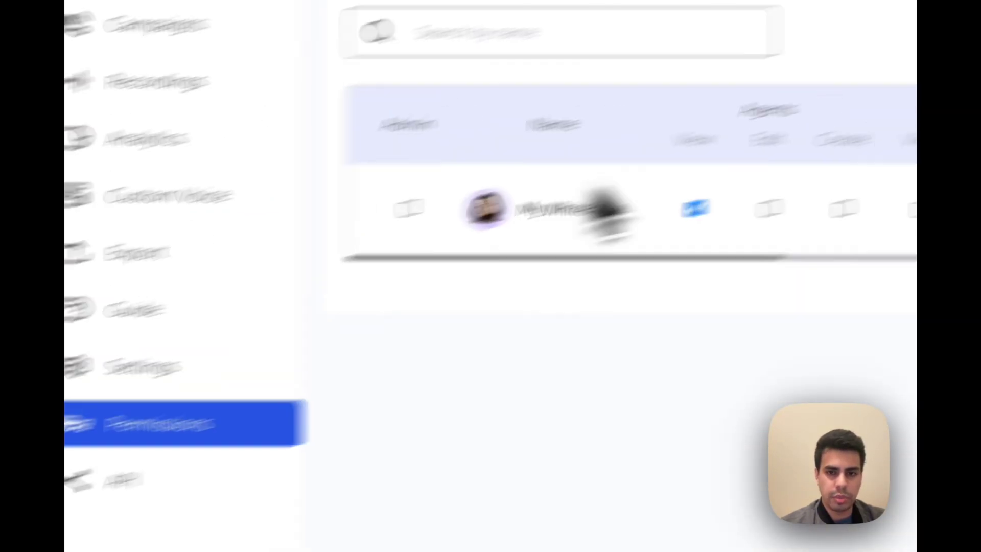
{"action": "left_click", "coordinate": [769, 208]}
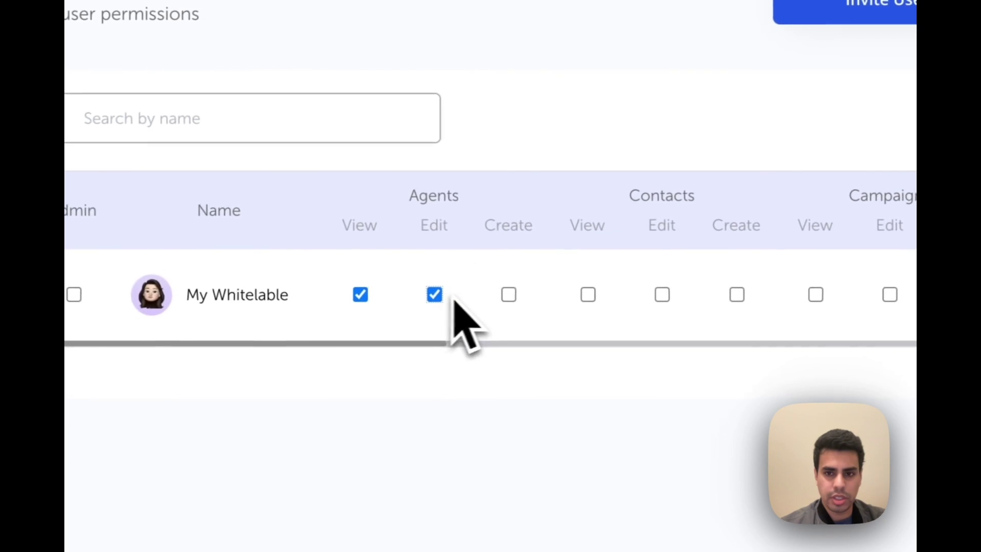
{"action": "left_click", "coordinate": [843, 208]}
{"action": "left_click", "coordinate": [912, 208]}
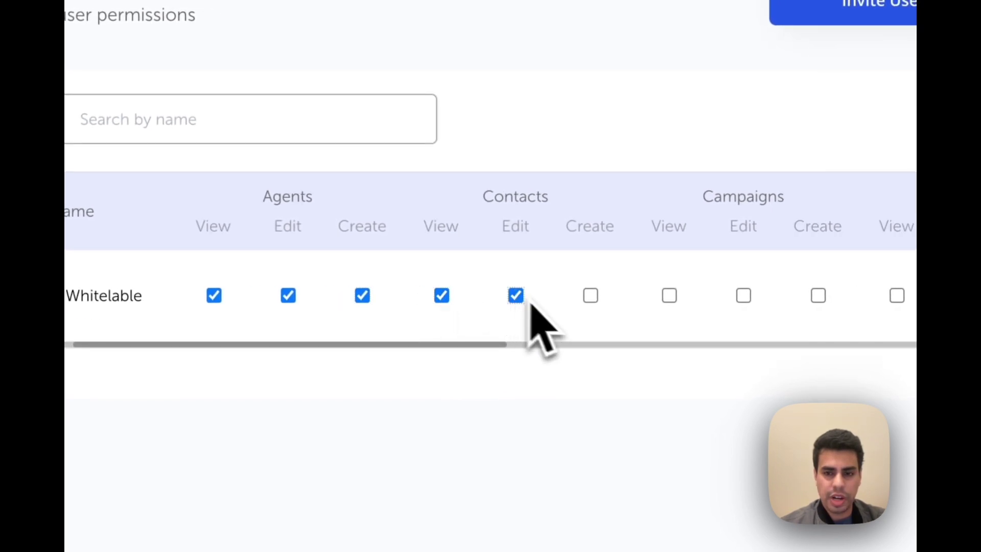
{"action": "left_click", "coordinate": [592, 296]}
Grant the My Whitelable user View, Edit and Create permissions for both Campaigns and Recordings
{"action": "scroll", "coordinate": [593, 306], "scroll_direction": "right", "scroll_amount": 3}
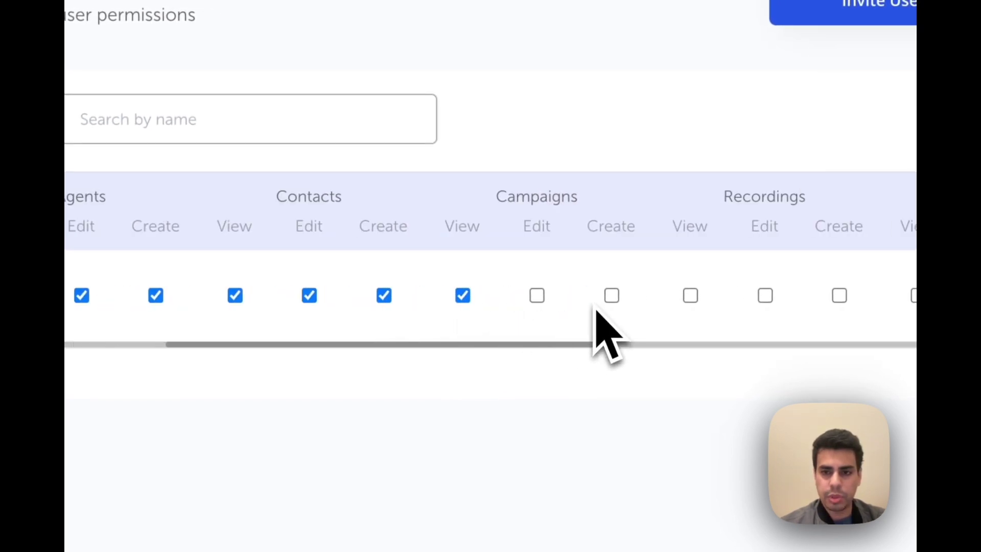
{"action": "scroll", "coordinate": [659, 306], "scroll_direction": "right", "scroll_amount": 1}
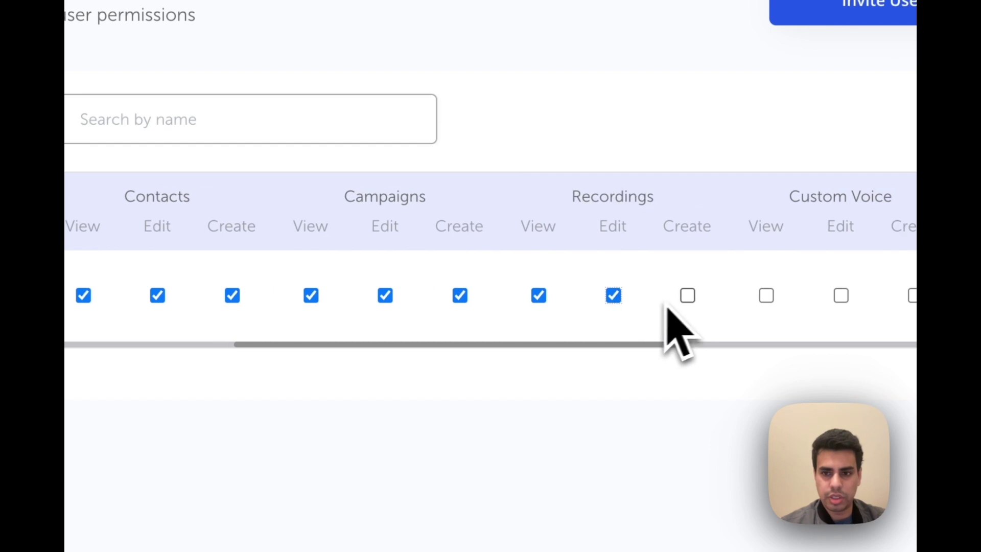
{"action": "left_click", "coordinate": [682, 296]}
{"action": "scroll", "coordinate": [695, 307], "scroll_direction": "right", "scroll_amount": 2}
{"action": "scroll", "coordinate": [694, 306], "scroll_direction": "right", "scroll_amount": 7}
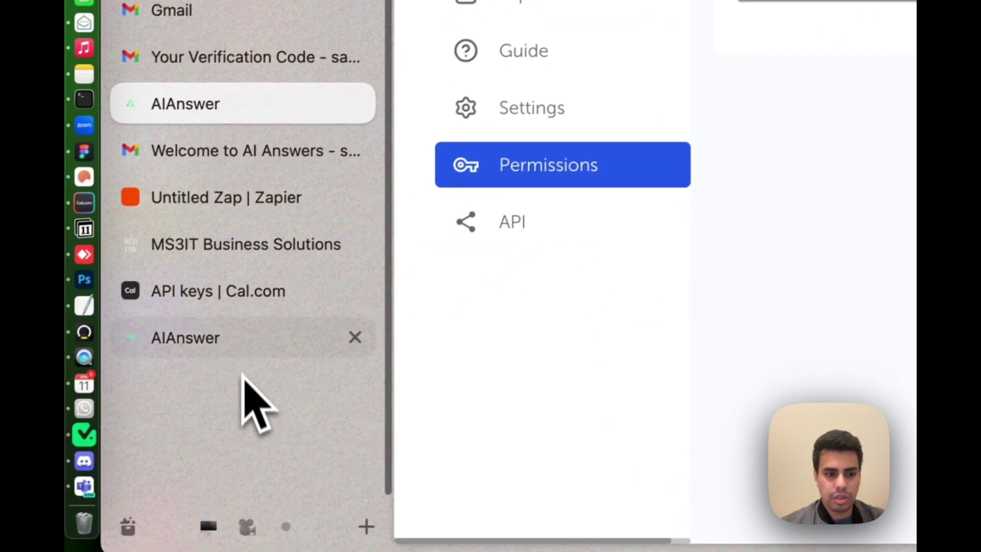
View the agent list in the other AIAnswer tab, then sign in to the AIAnswer page embedded in MS3IT and save the password
{"action": "left_click", "coordinate": [243, 350]}
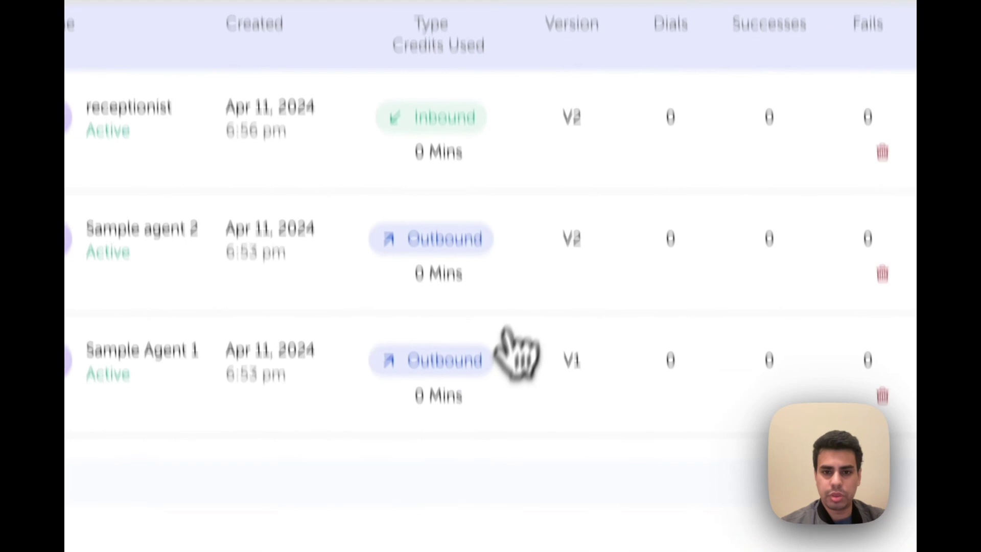
{"action": "left_click", "coordinate": [740, 365]}
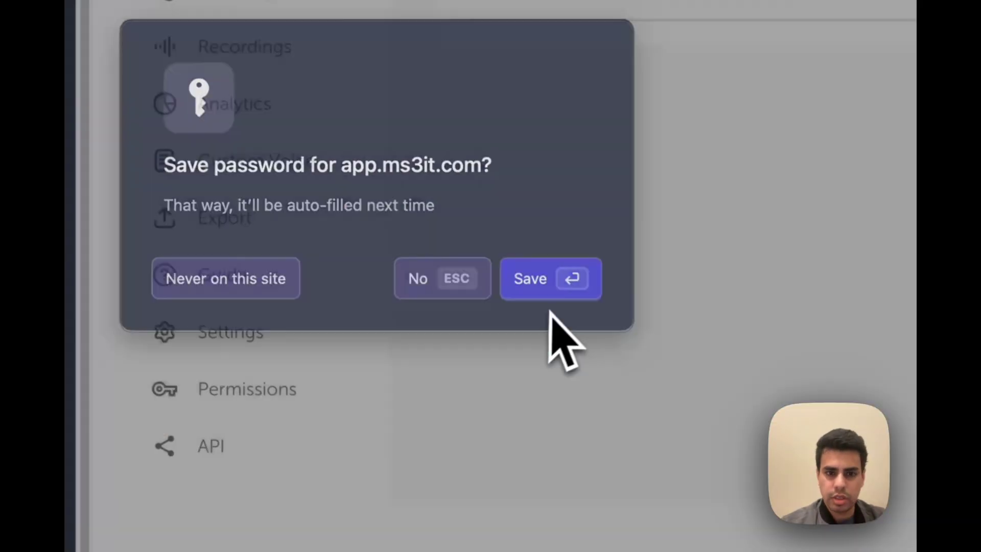
{"action": "left_click", "coordinate": [547, 280]}
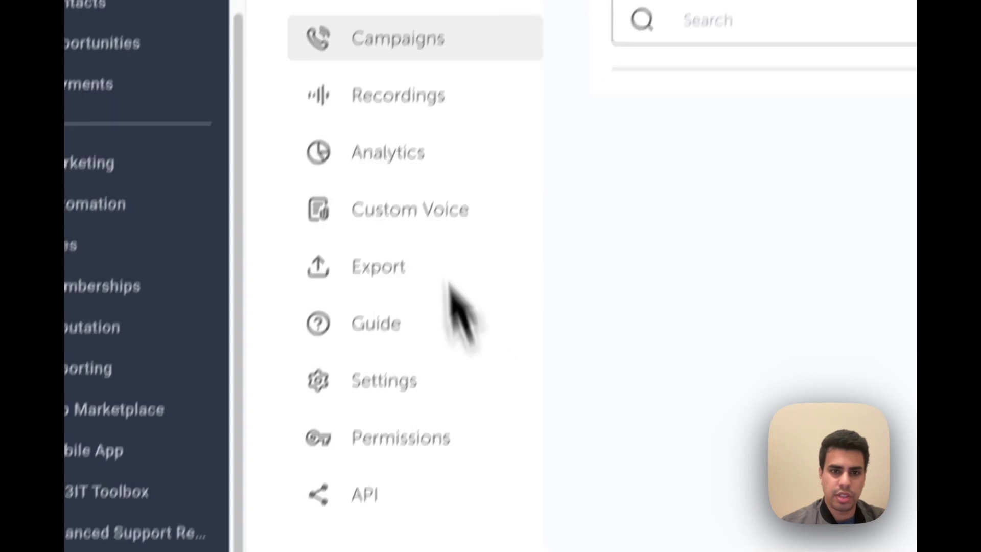
Create a new agent named af with agent version V2 in the embedded voice AI page
{"action": "left_click", "coordinate": [741, 176]}
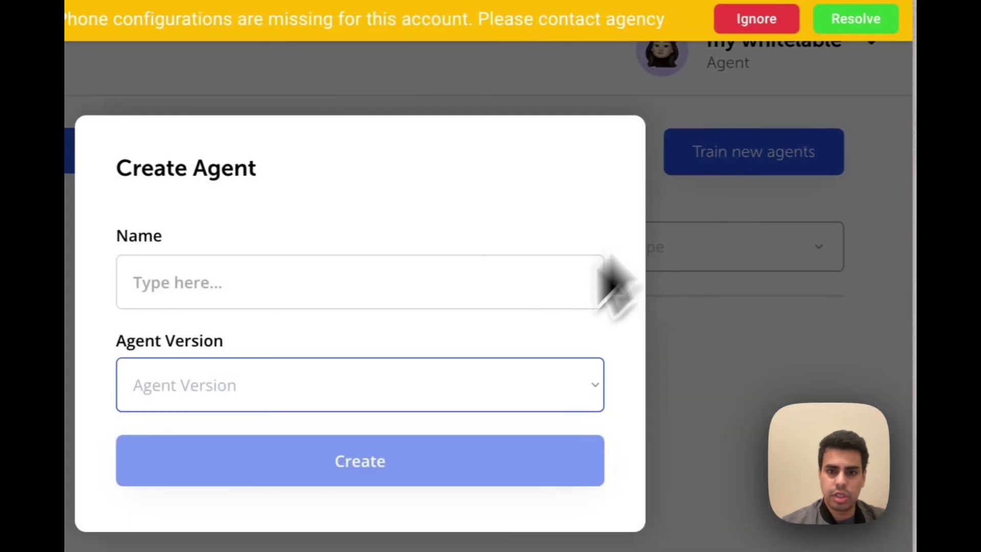
{"action": "left_click", "coordinate": [286, 293]}
{"action": "type", "text": "af"}
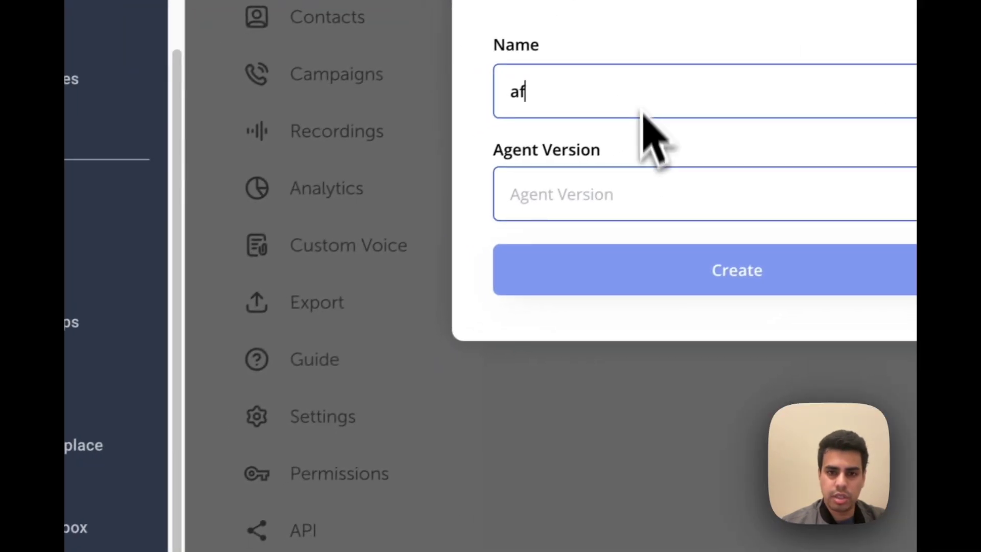
{"action": "left_click", "coordinate": [273, 385]}
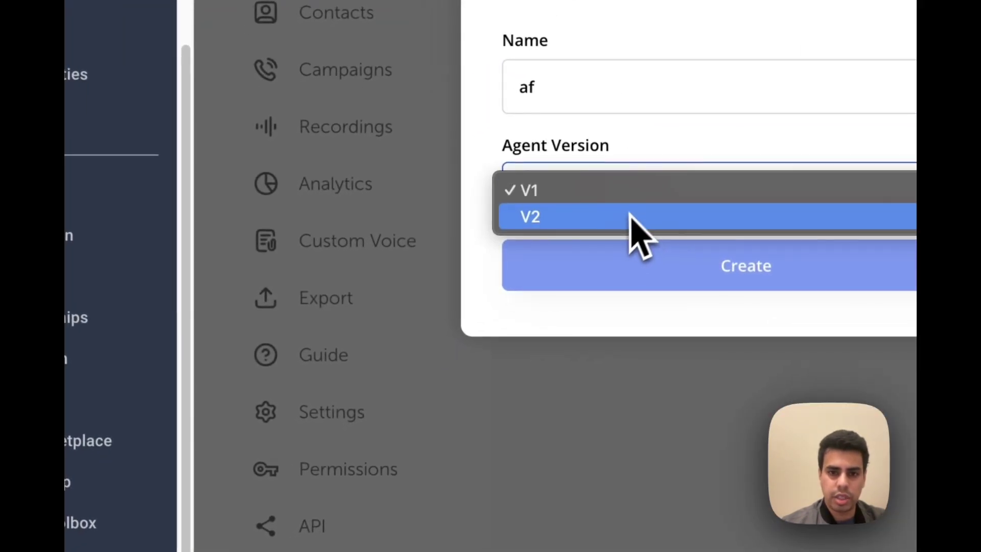
{"action": "left_click", "coordinate": [637, 217]}
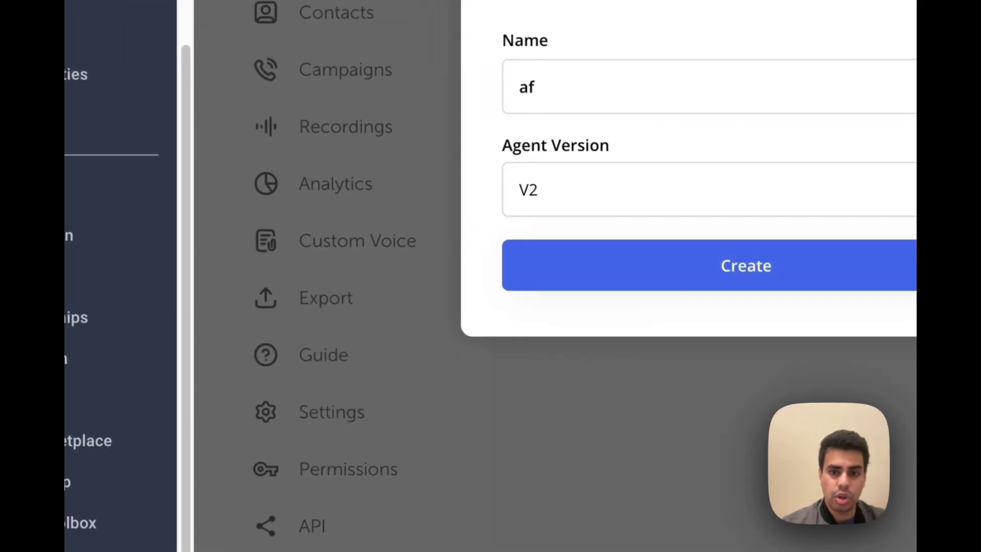
{"action": "left_click", "coordinate": [662, 278]}
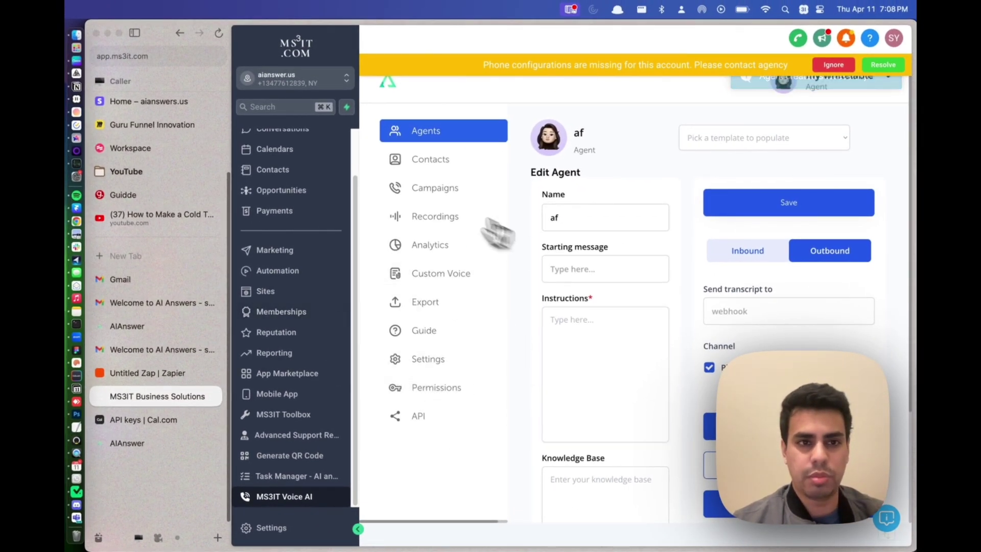
Hide the browser sidebar and look through the af agent's edit form, from the name to the success metrics and channel options
{"action": "scroll", "coordinate": [340, 187], "scroll_direction": "up", "scroll_amount": 2}
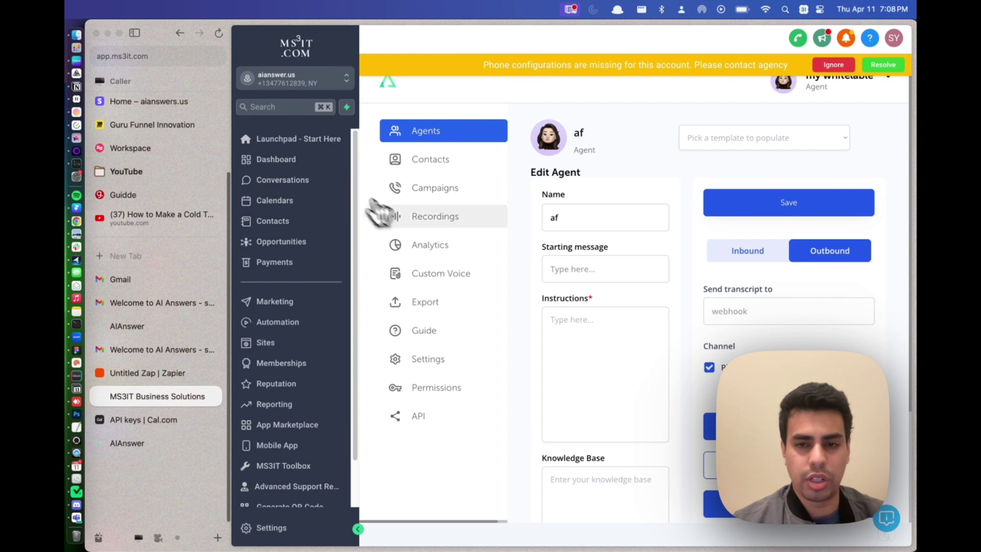
{"action": "key", "text": "super+shift+l"}
{"action": "scroll", "coordinate": [635, 306], "scroll_direction": "down", "scroll_amount": 3}
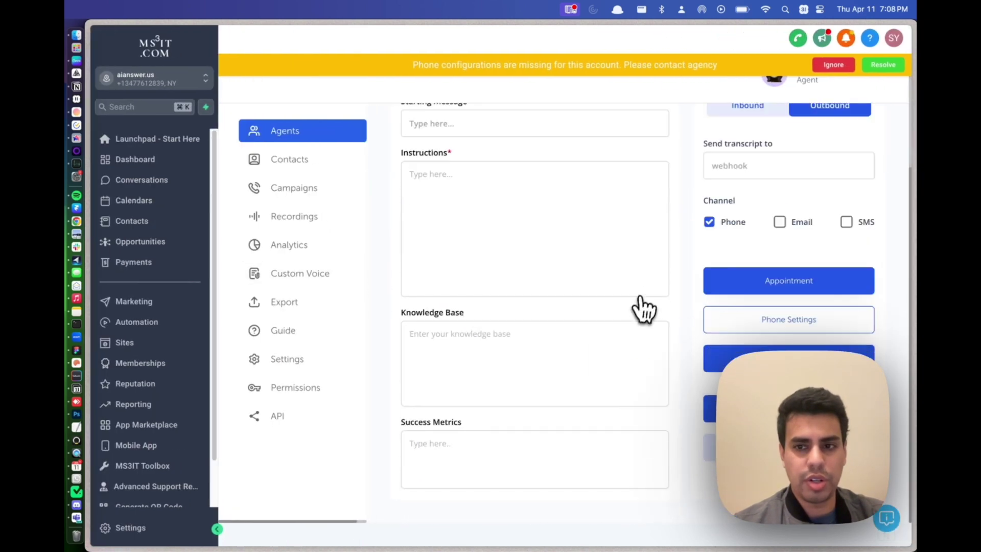
{"action": "scroll", "coordinate": [641, 314], "scroll_direction": "up", "scroll_amount": 3}
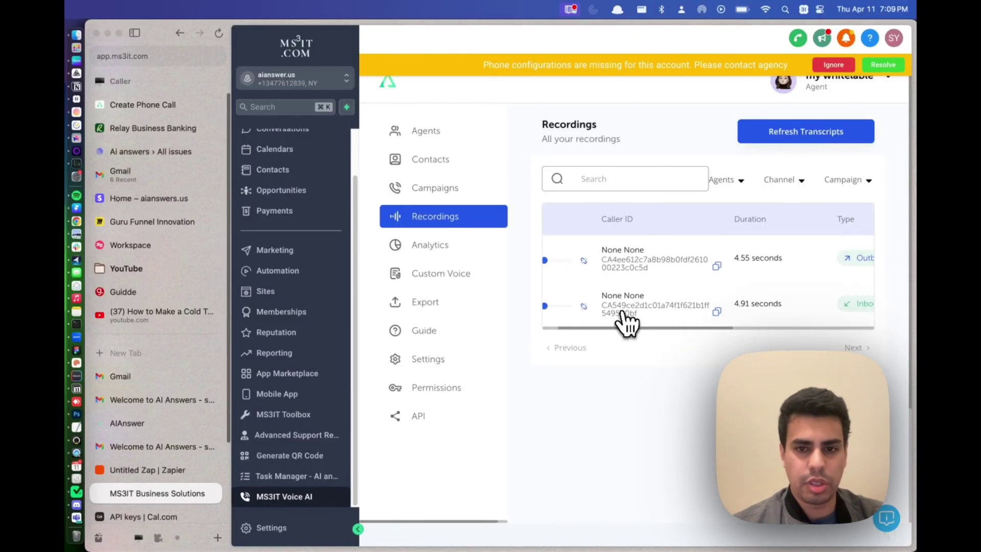
Hide the browser sidebar and play the first call in the recordings list
{"action": "key", "text": "super+shift+l"}
{"action": "left_click", "coordinate": [452, 267]}
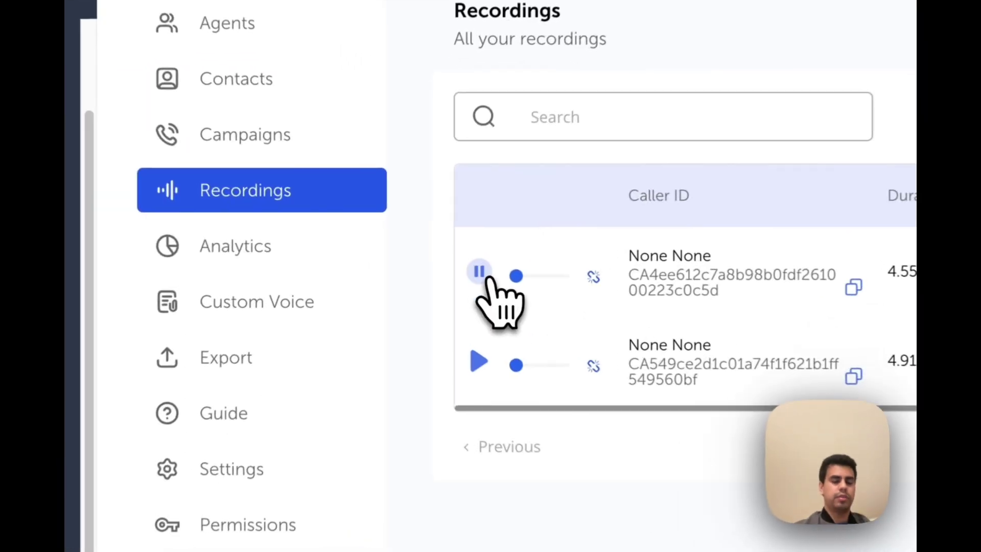